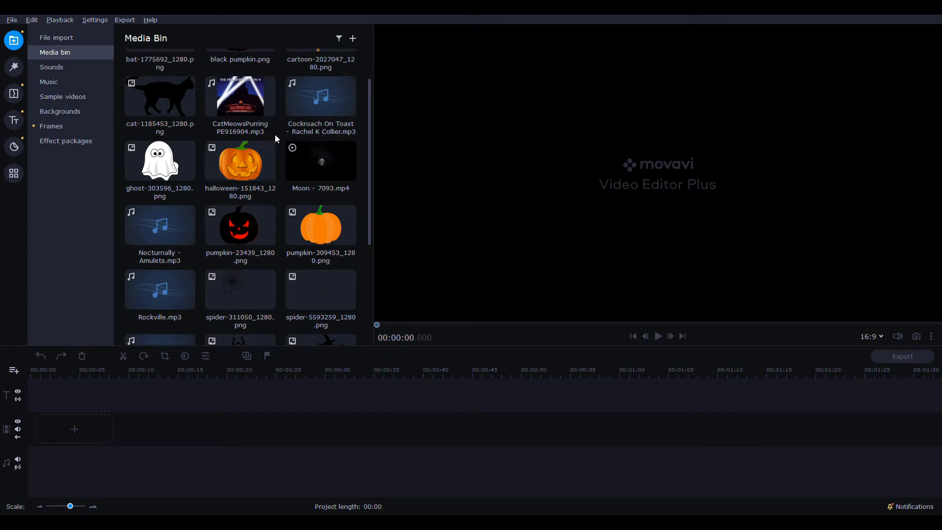
pyautogui.click(57, 39)
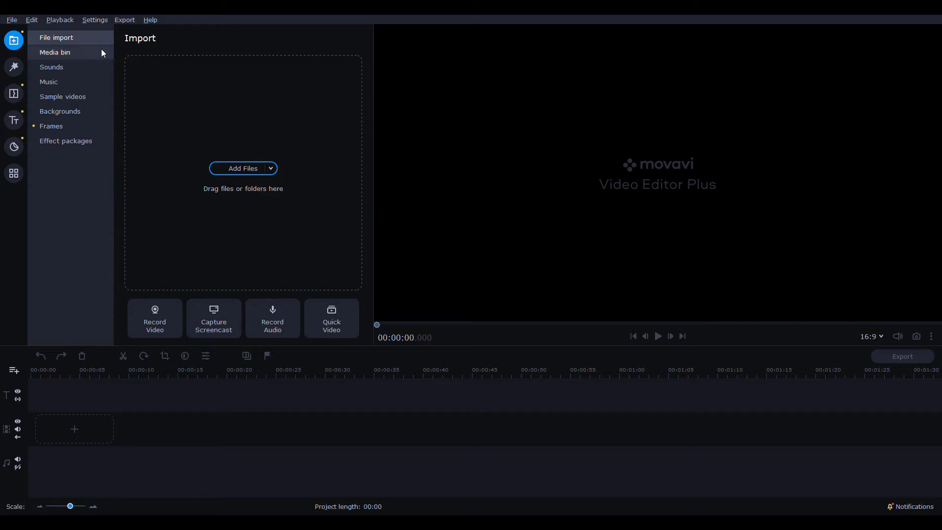
pyautogui.click(54, 52)
pyautogui.click(13, 68)
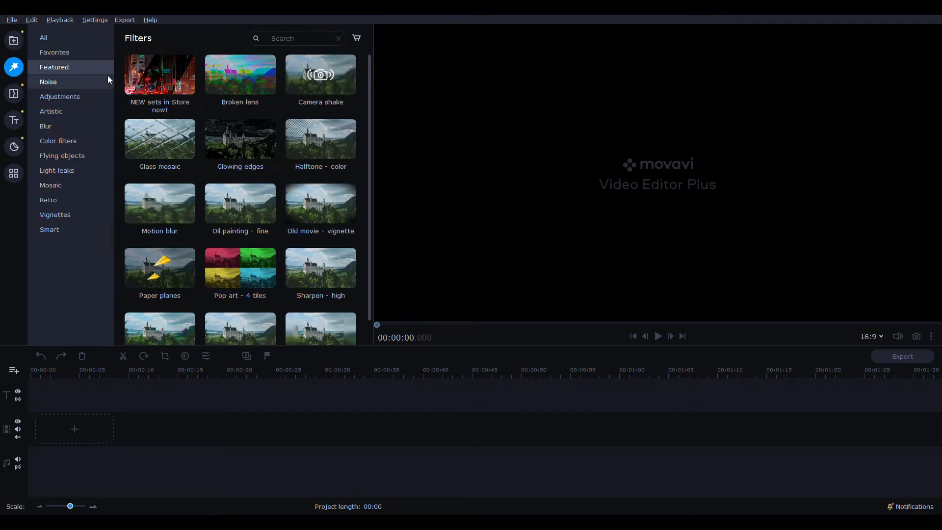
pyautogui.click(13, 41)
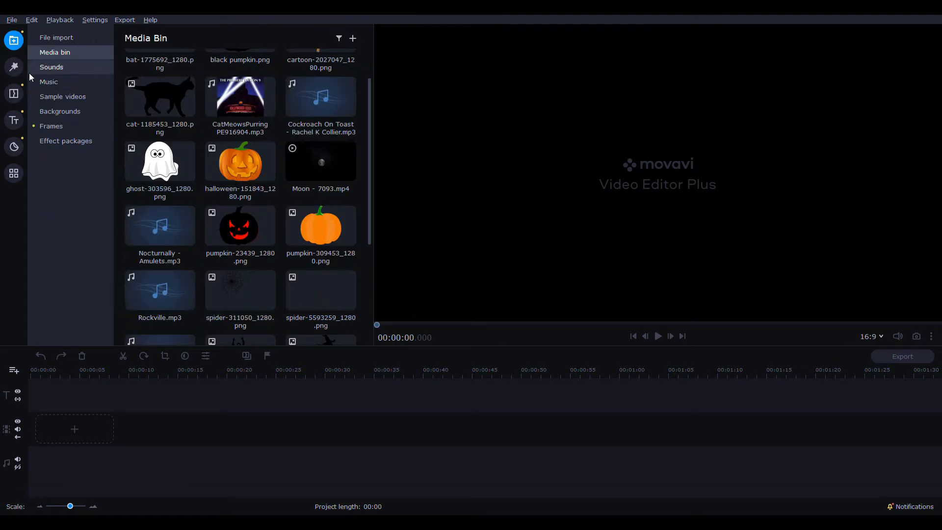
# Step: Add the Sequence sample video to the start of the video track
pyautogui.click(55, 112)
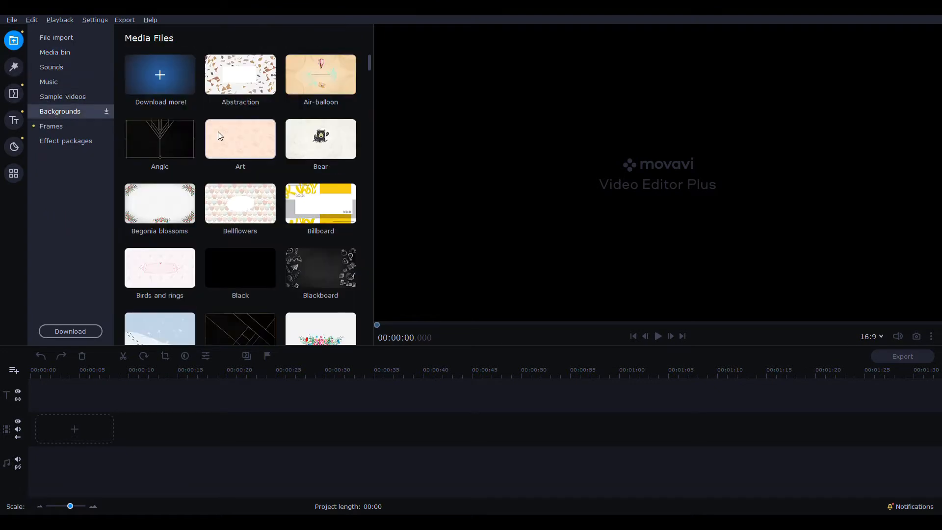
pyautogui.click(58, 97)
pyautogui.scroll(-15, 204, 195)
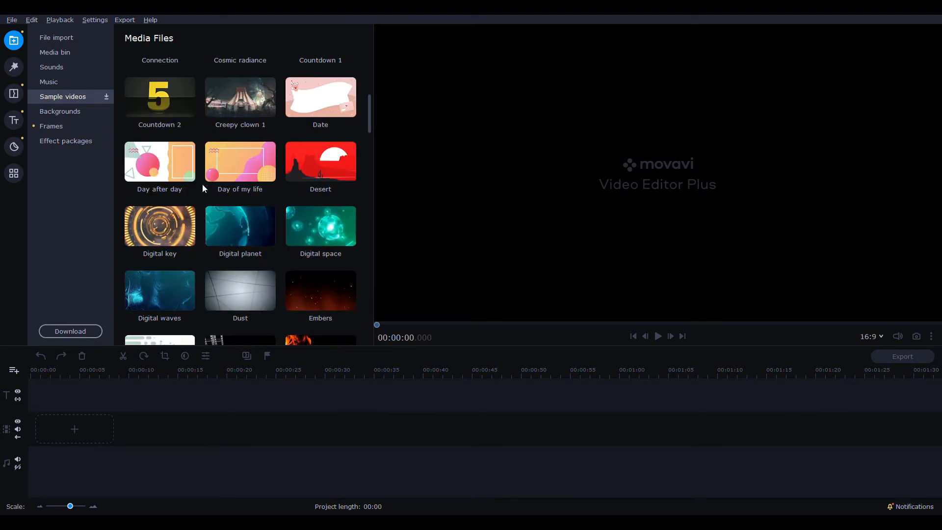
pyautogui.scroll(-2, 202, 182)
pyautogui.moveTo(207, 192); pyautogui.dragTo(219, 419)
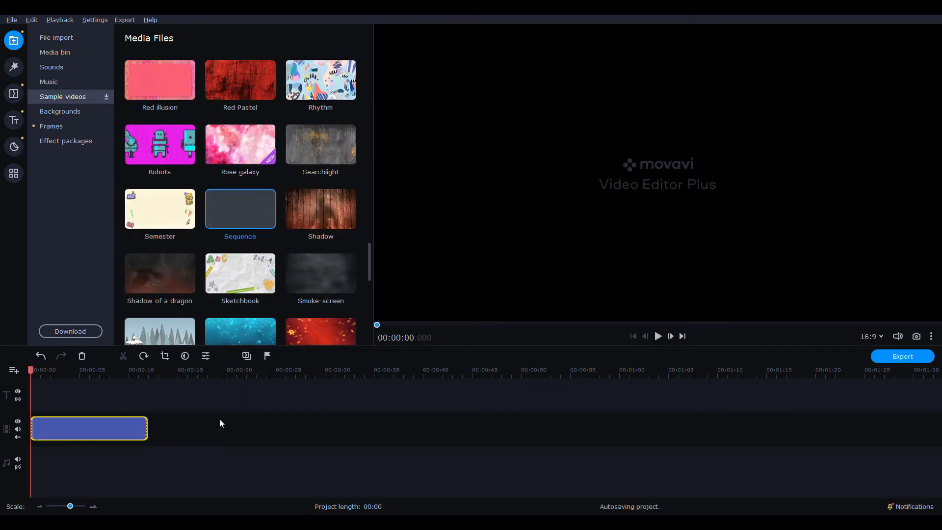
# Step: Duplicate the Sequence clip five times on the video track, so that six copies play back to back
pyautogui.click(125, 429)
pyautogui.click(179, 374)
pyautogui.hotkey('ctrl', 'v')
pyautogui.click(281, 376)
pyautogui.hotkey('ctrl', 'v')
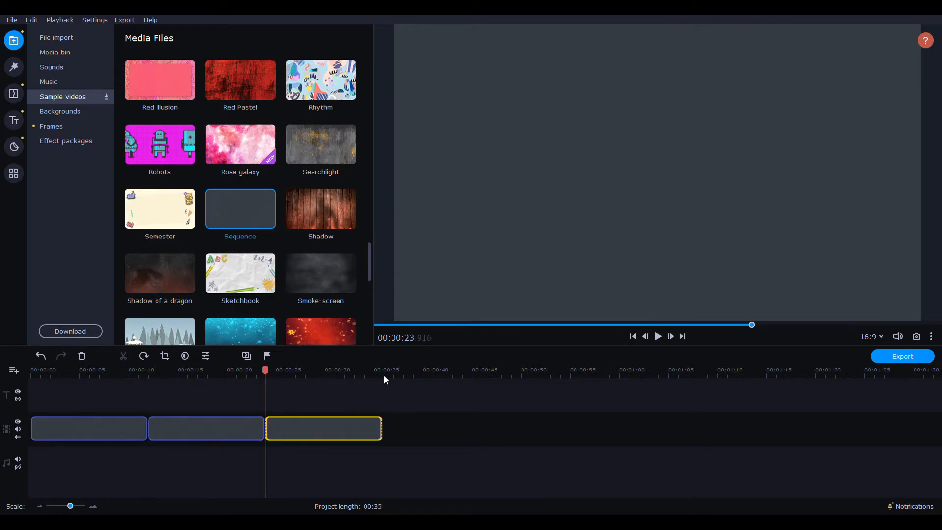
pyautogui.click(384, 377)
pyautogui.hotkey('ctrl', 'v')
pyautogui.moveTo(262, 375); pyautogui.dragTo(255, 375)
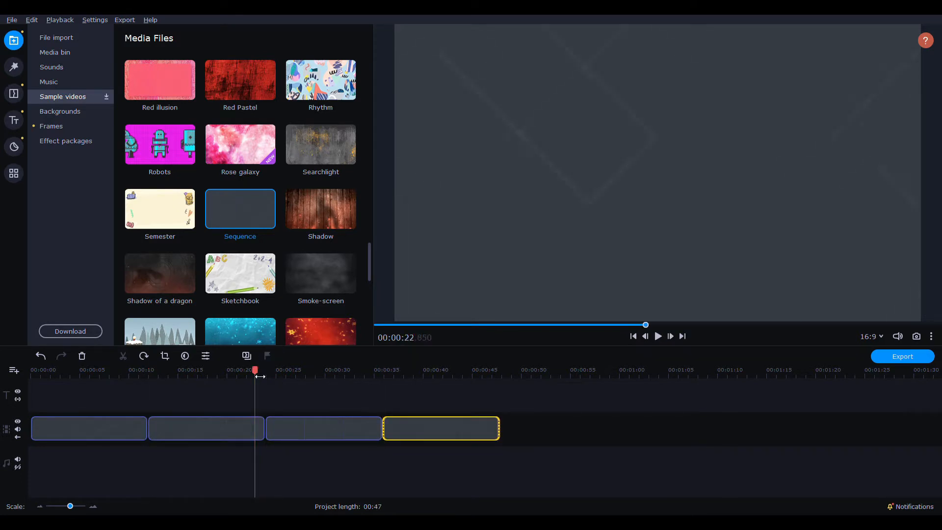
pyautogui.click(557, 374)
pyautogui.hotkey('ctrl', 'v')
pyautogui.click(620, 372)
pyautogui.hotkey('ctrl', 'v')
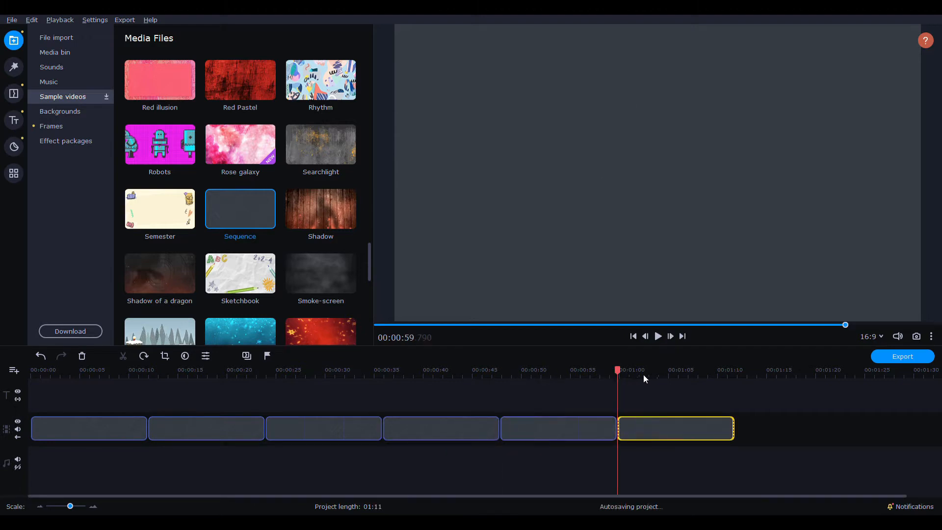
# Step: Enlarge the timeline area and recolour all six Sequence clips green, with Hue at -76 and Temperature at -127
pyautogui.moveTo(557, 349); pyautogui.dragTo(538, 261)
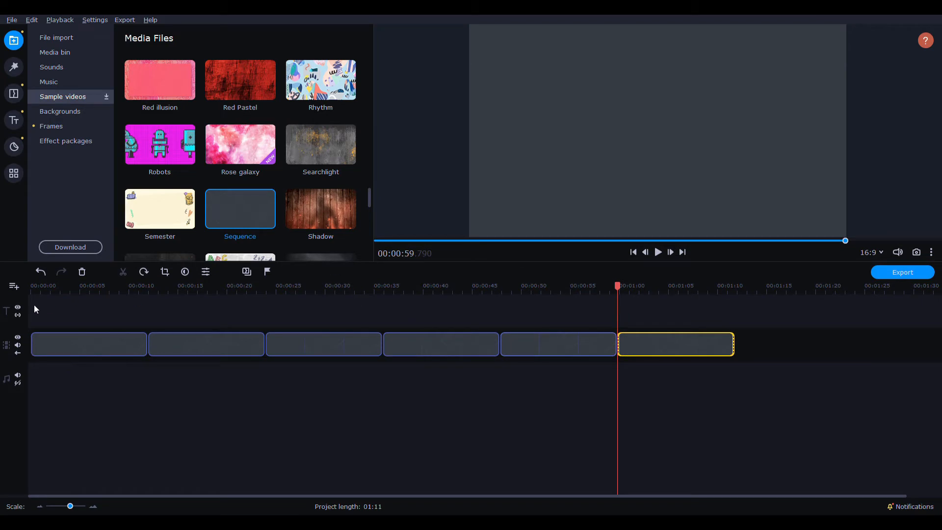
pyautogui.moveTo(713, 388); pyautogui.dragTo(226, 300)
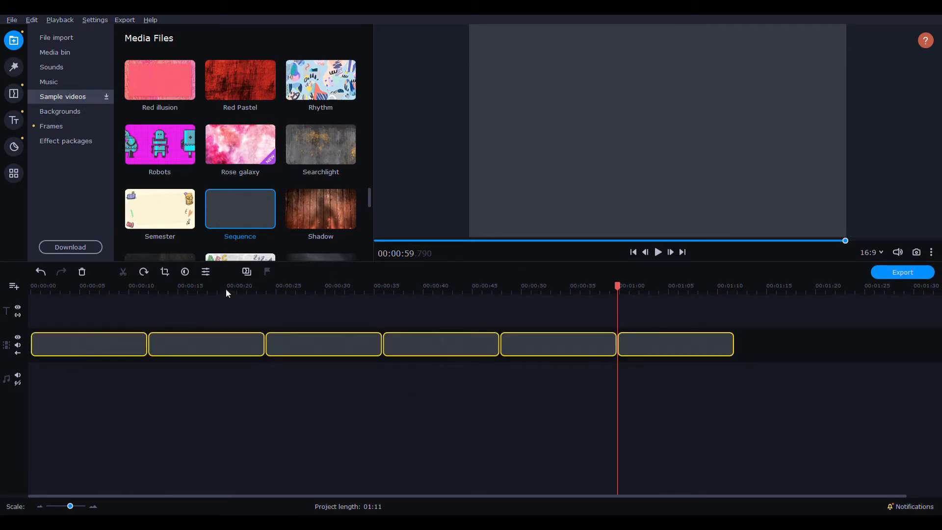
pyautogui.click(185, 273)
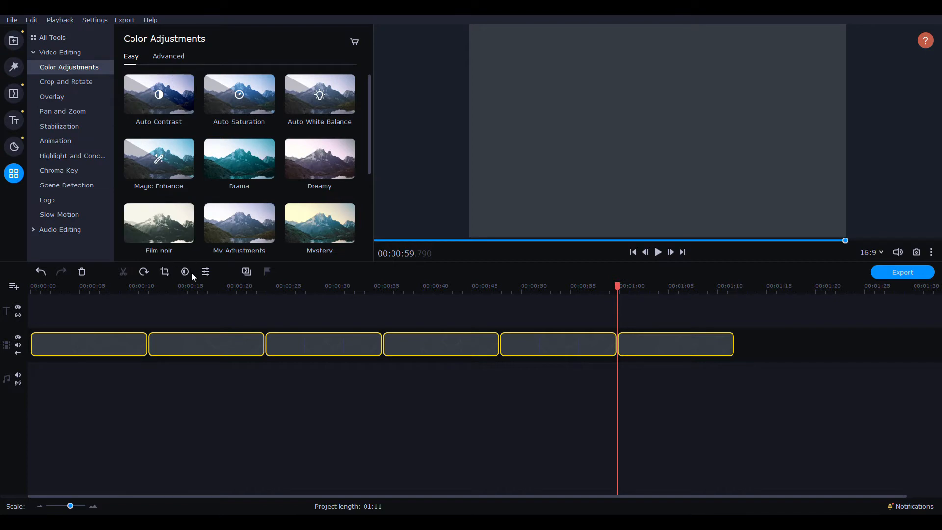
pyautogui.click(168, 56)
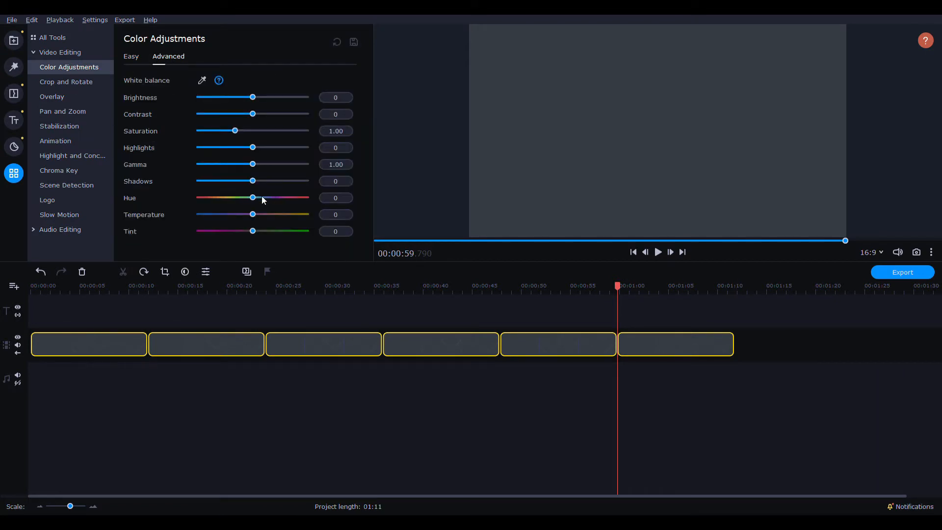
pyautogui.moveTo(254, 199)
pyautogui.mouseDown()
pyautogui.moveTo(237, 198)
pyautogui.moveTo(267, 198)
pyautogui.moveTo(227, 214)
pyautogui.moveTo(236, 198)
pyautogui.mouseUp()
# Step: Preview the recoloured background from about 25 seconds and stop playback
pyautogui.click(285, 286)
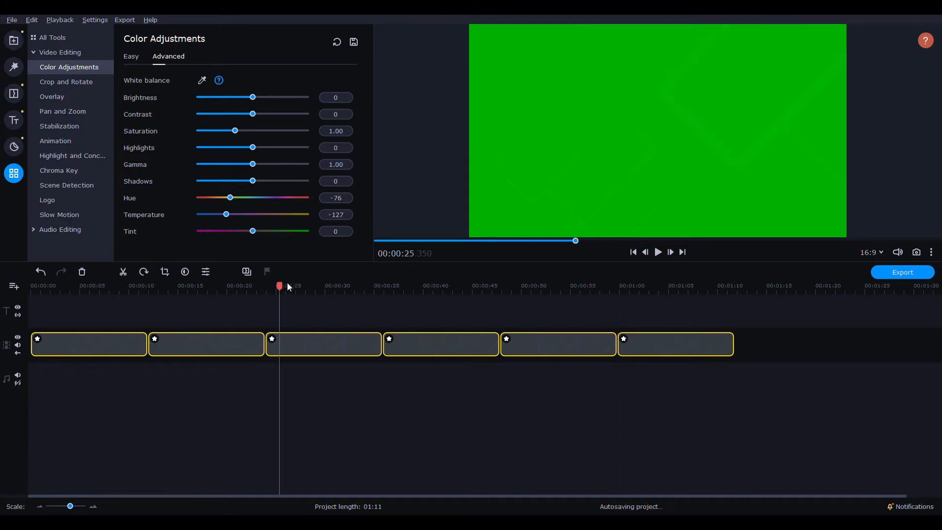
pyautogui.click(658, 251)
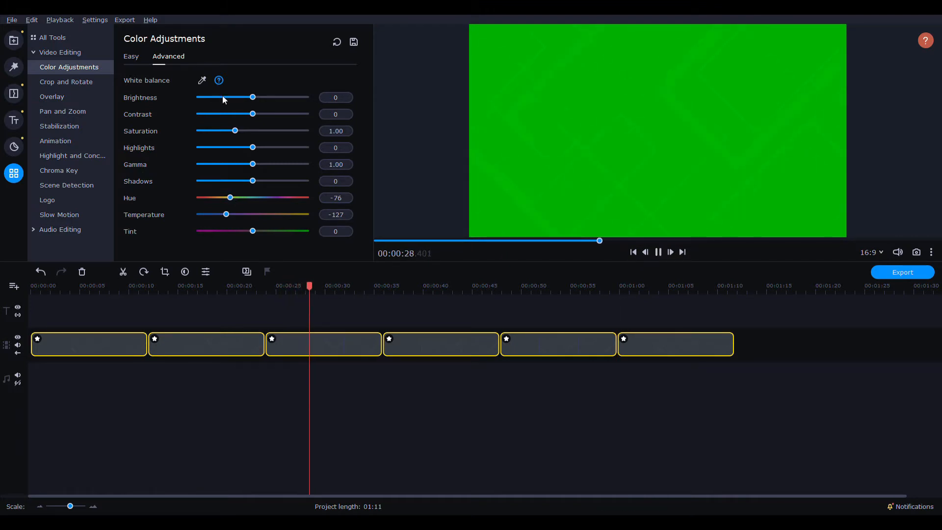
pyautogui.click(230, 328)
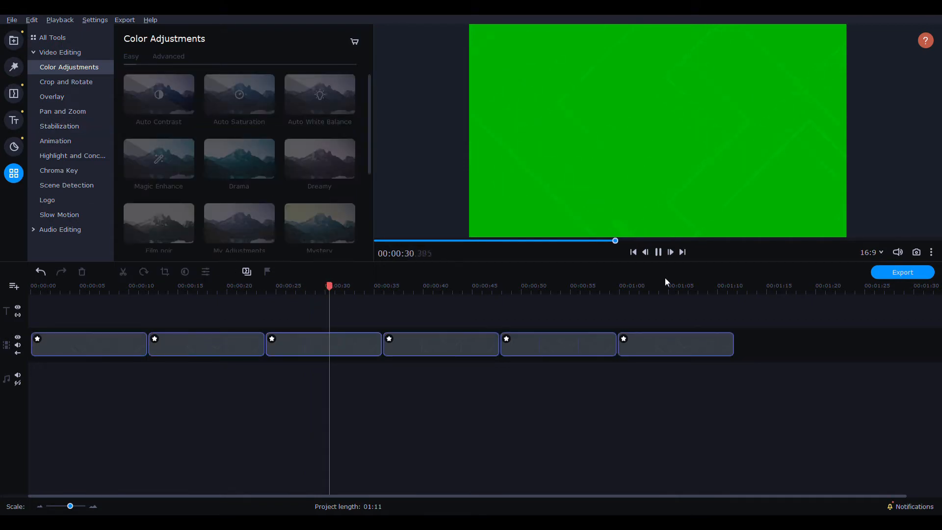
pyautogui.click(658, 252)
# Step: Place the plain orange pumpkin image, pumpkin-309453_1280.png, on an overlay track above the third background clip at about 25 seconds
pyautogui.click(14, 40)
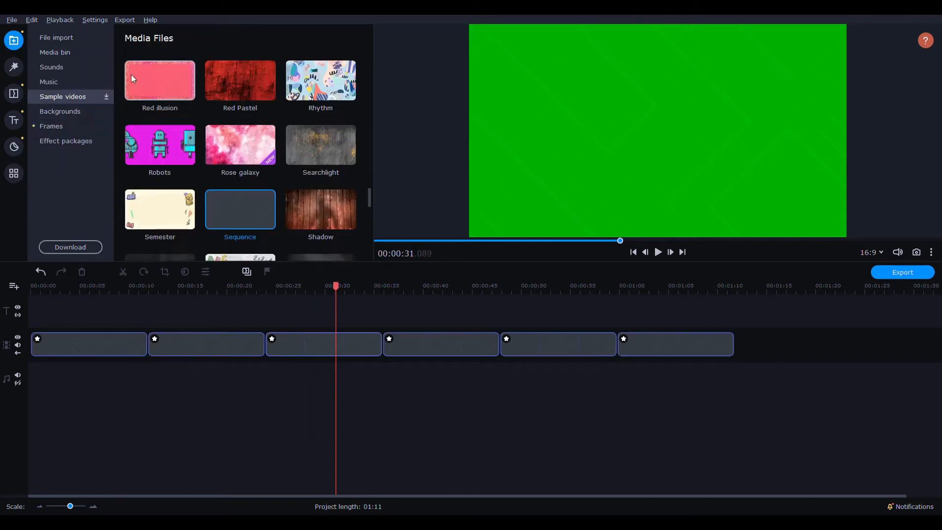
pyautogui.click(63, 52)
pyautogui.moveTo(321, 224); pyautogui.dragTo(290, 347)
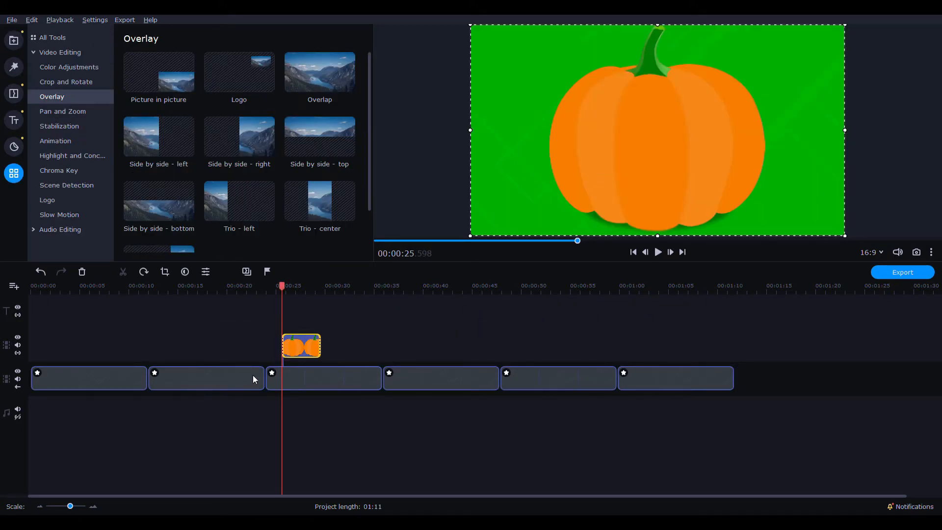
# Step: Add an advanced keyframe animation to the pumpkin clip, starting at 00:00:25.750
pyautogui.click(310, 349)
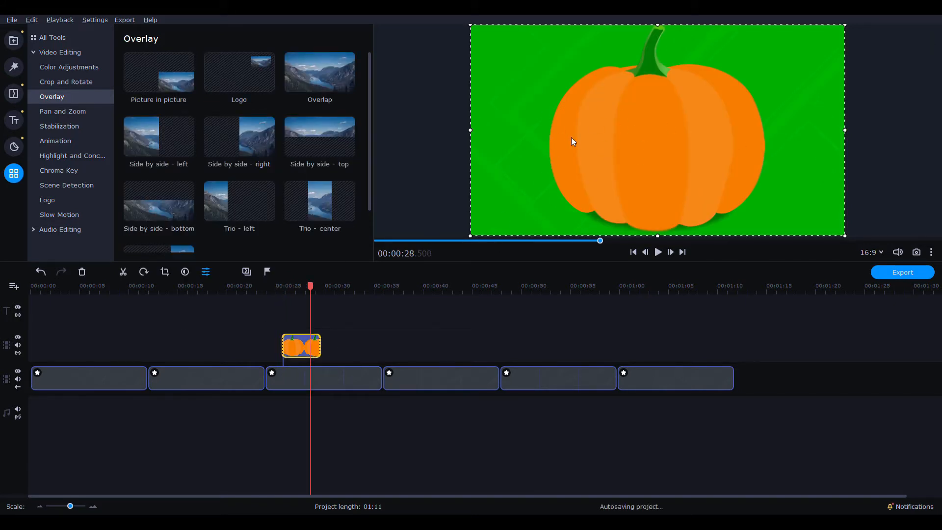
pyautogui.click(71, 141)
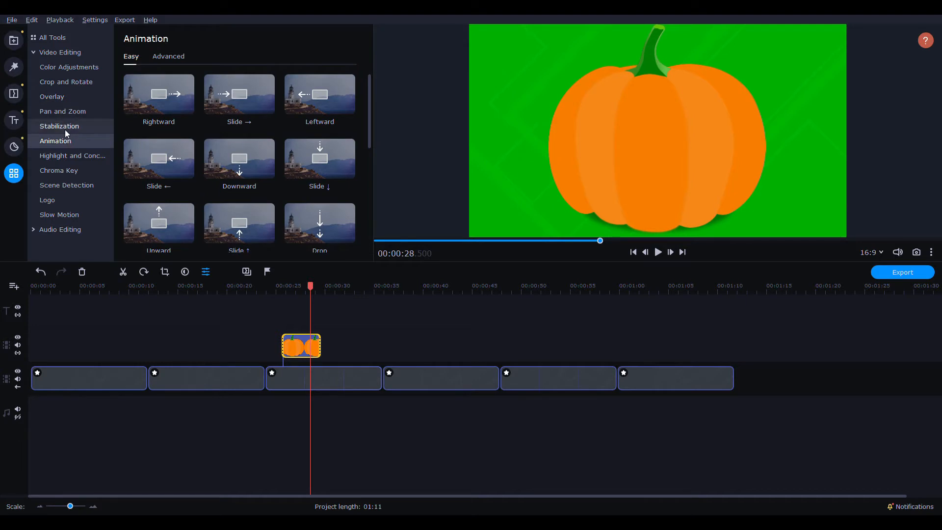
pyautogui.click(168, 57)
pyautogui.click(286, 346)
pyautogui.click(291, 345)
pyautogui.moveTo(295, 284); pyautogui.dragTo(289, 292)
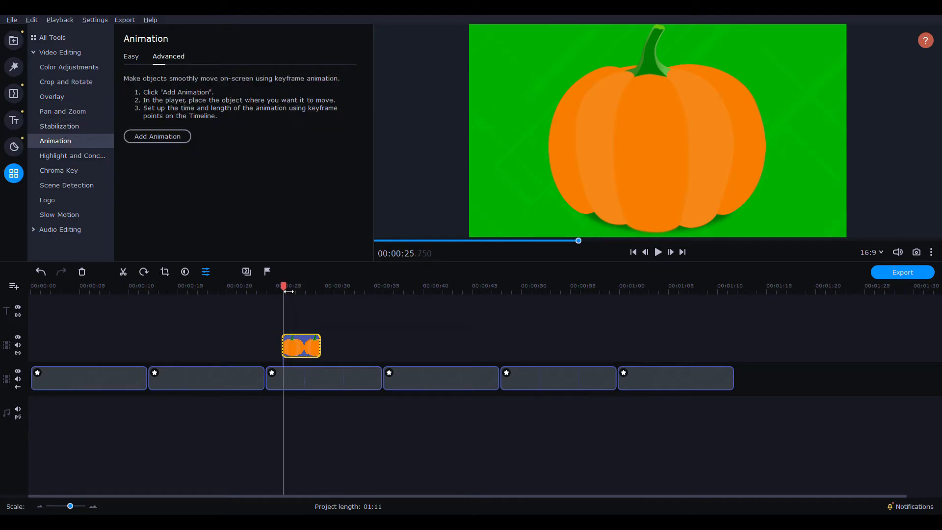
pyautogui.click(162, 134)
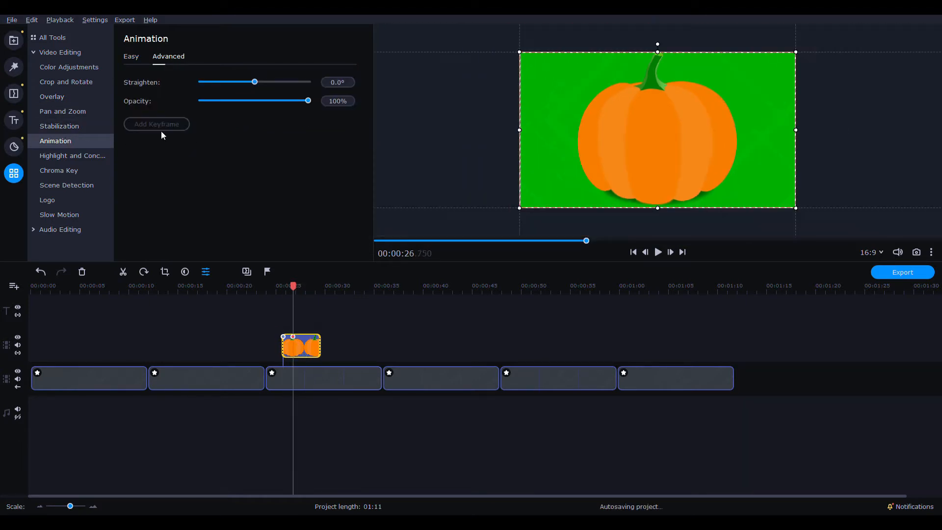
# Step: At the first keyframe, shrink the pumpkin to a tiny size in the frame's centre, rotate it to 173.1°, and preview the animation
pyautogui.click(284, 337)
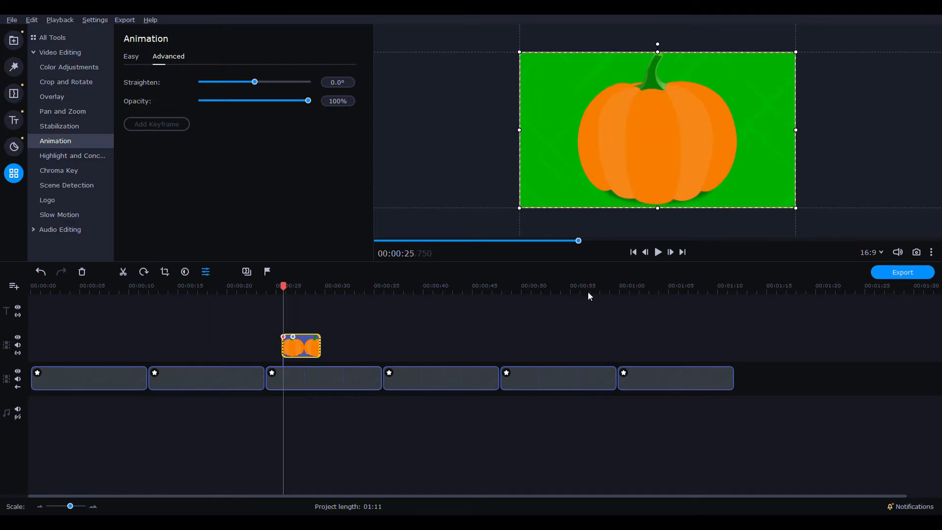
pyautogui.scroll(-10, 660, 140)
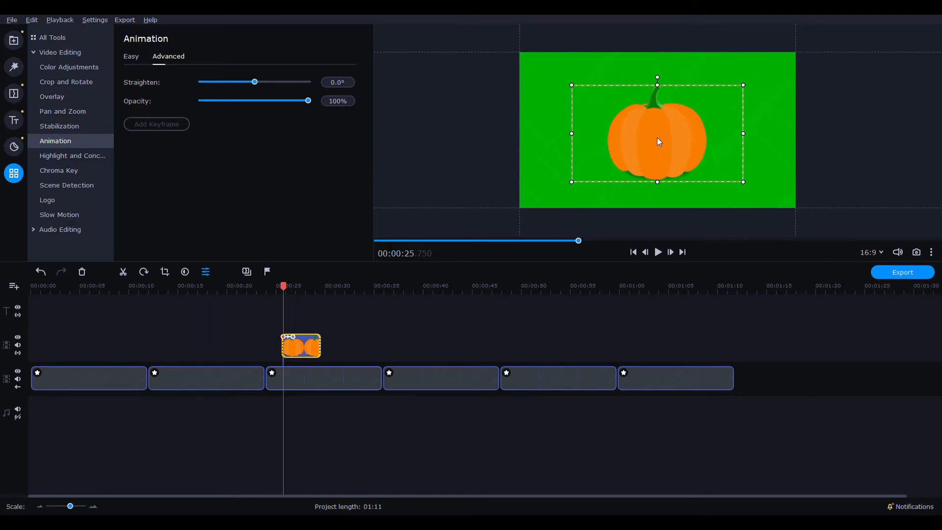
pyautogui.scroll(-5, 660, 137)
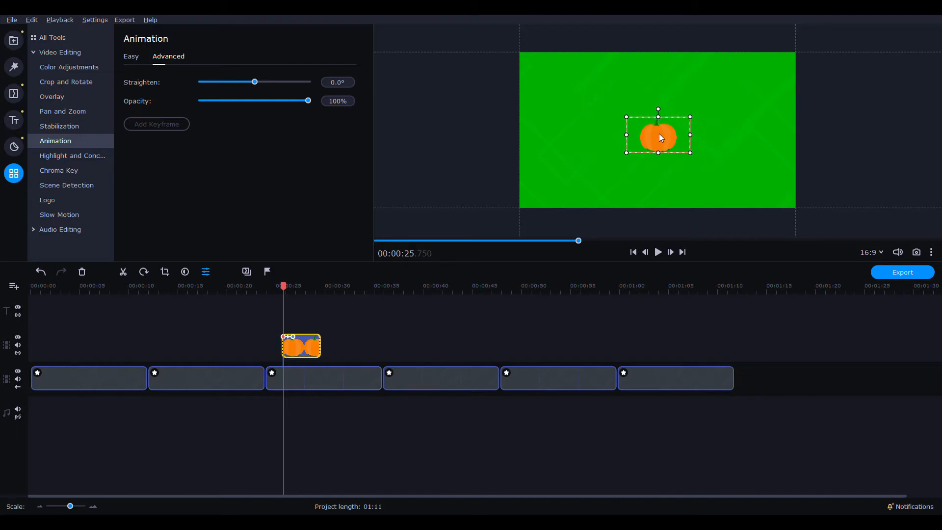
pyautogui.scroll(-2, 659, 137)
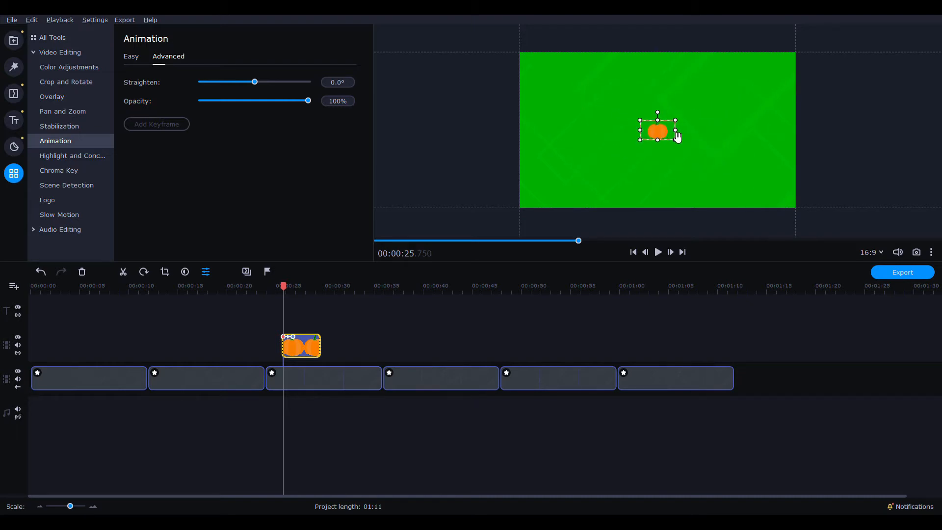
pyautogui.scroll(-2, 659, 132)
pyautogui.moveTo(658, 118); pyautogui.dragTo(659, 144)
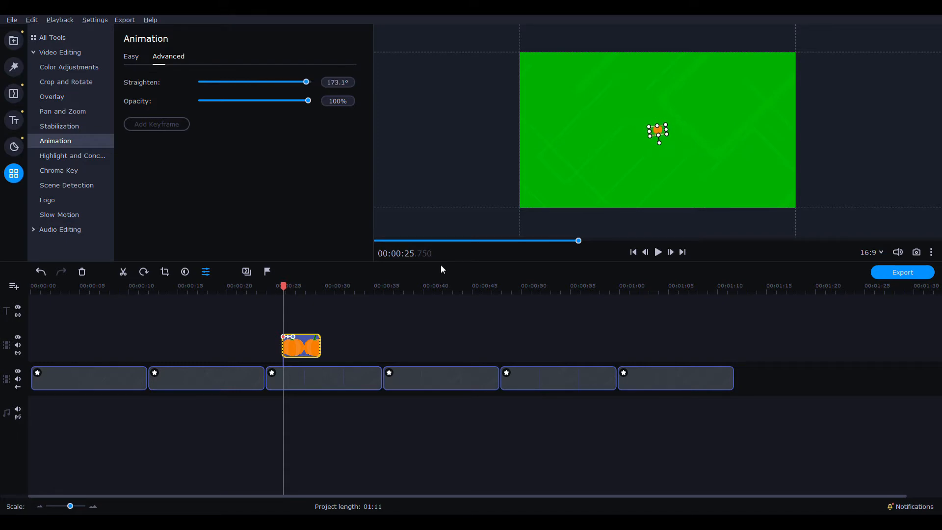
pyautogui.click(275, 289)
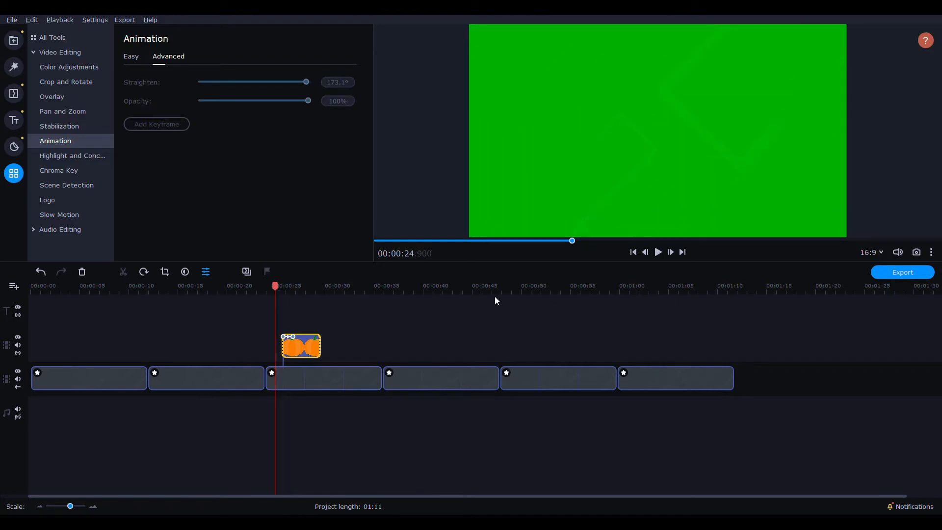
pyautogui.click(659, 253)
# Step: Scale the pumpkin to just over half the frame at the second keyframe, and add another keyframe at 00:00:27.500
pyautogui.click(293, 338)
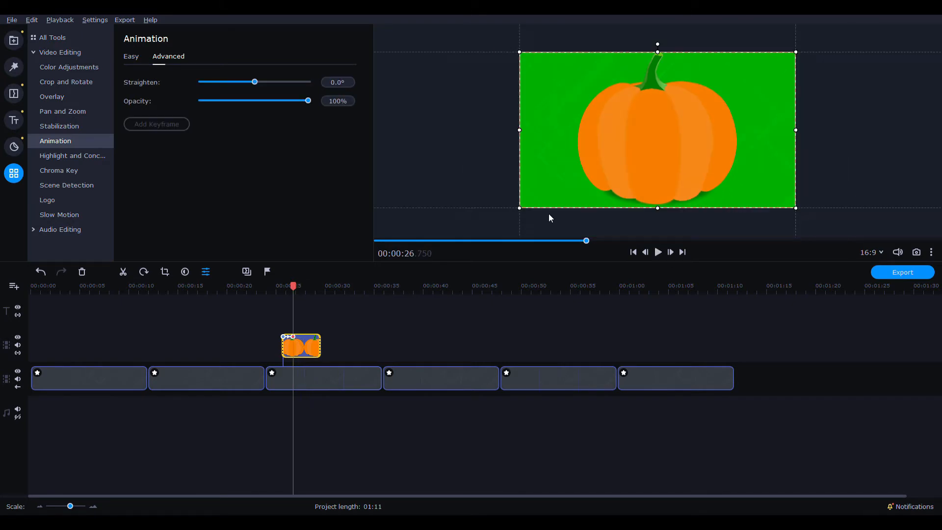
pyautogui.moveTo(641, 159)
pyautogui.mouseDown()
pyautogui.moveTo(651, 146)
pyautogui.moveTo(635, 140)
pyautogui.moveTo(651, 147)
pyautogui.mouseUp()
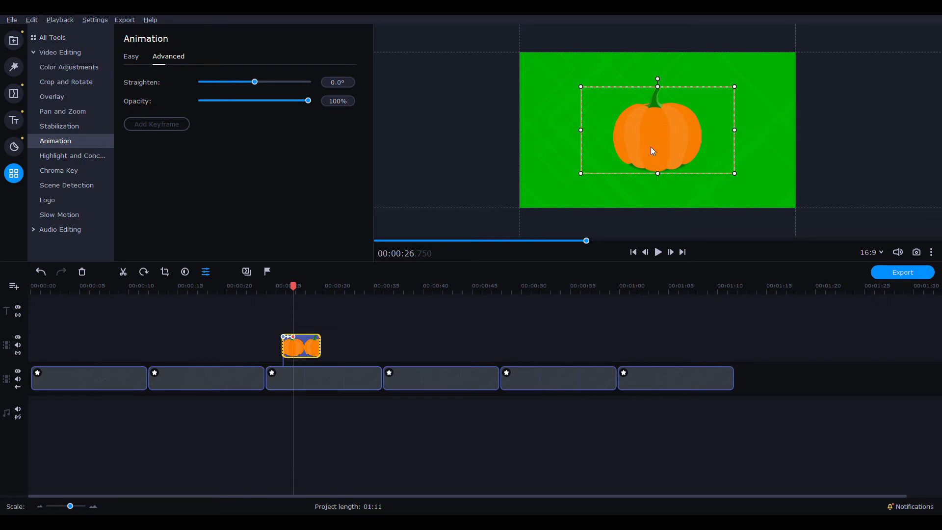
pyautogui.click(302, 342)
pyautogui.click(300, 338)
pyautogui.click(301, 337)
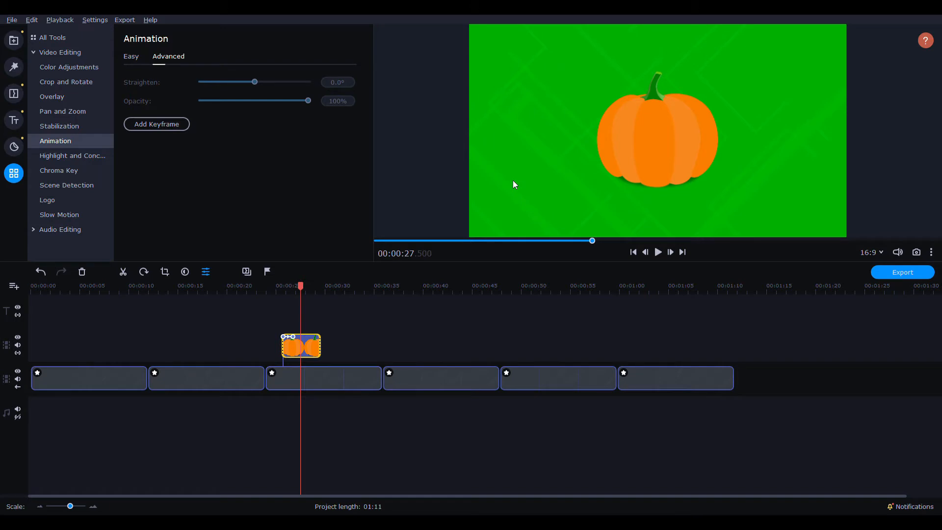
pyautogui.click(478, 183)
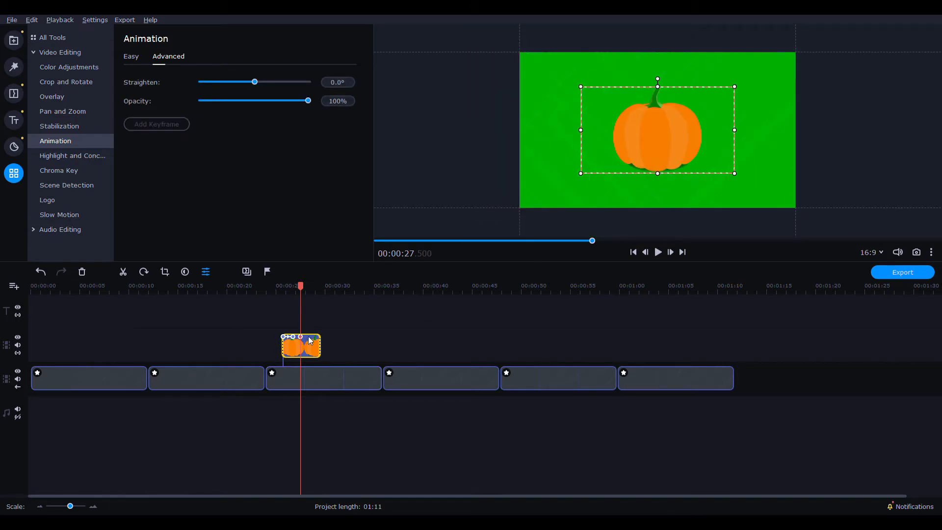
# Step: Add a keyframe at 00:00:28.350 and rotate the pumpkin there to 90°
pyautogui.click(309, 341)
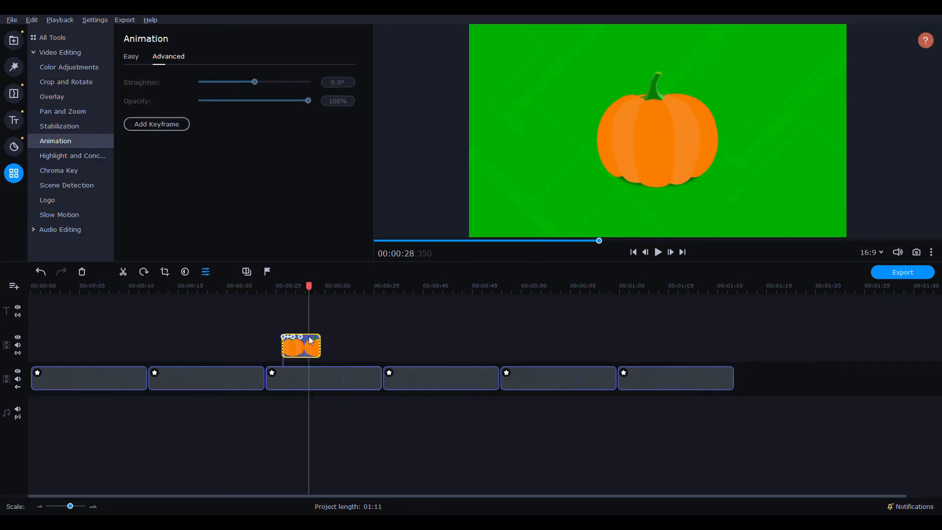
pyautogui.doubleClick(312, 339)
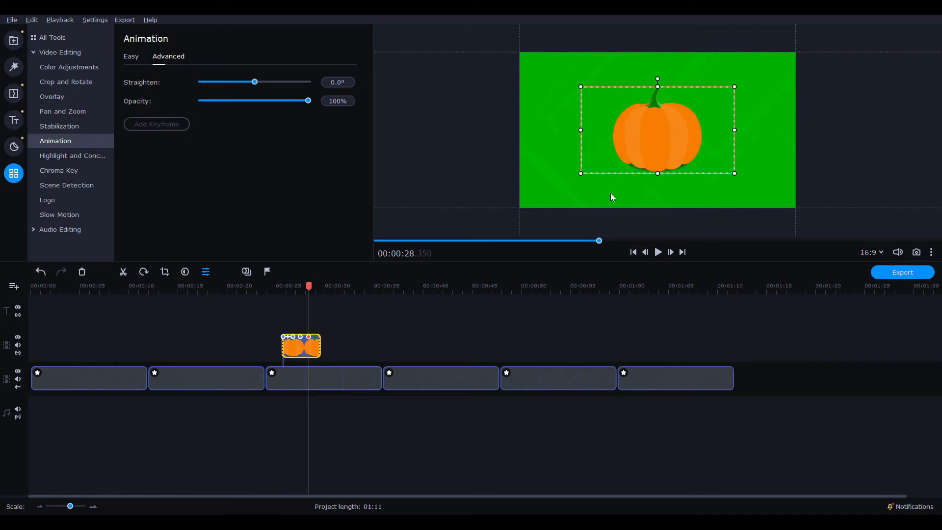
pyautogui.moveTo(658, 80); pyautogui.dragTo(692, 138)
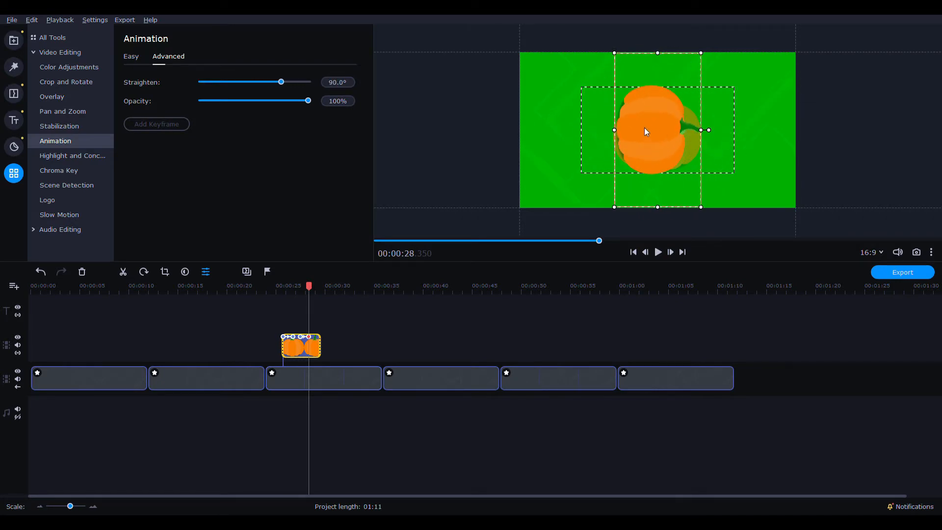
# Step: At the 00:00:28.350 keyframe, shrink the pumpkin and move it outside the frame's upper-right corner, then preview the animation
pyautogui.scroll(-6, 652, 124)
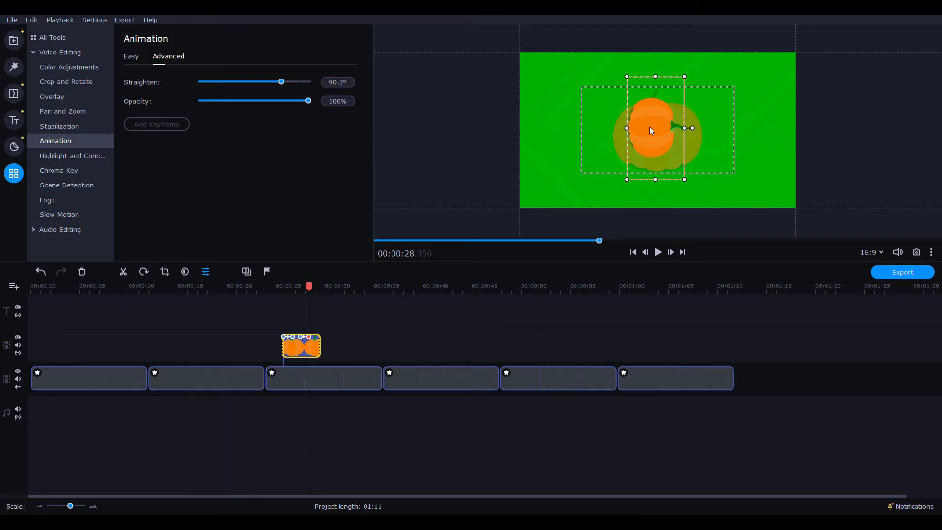
pyautogui.moveTo(650, 126); pyautogui.dragTo(847, 63)
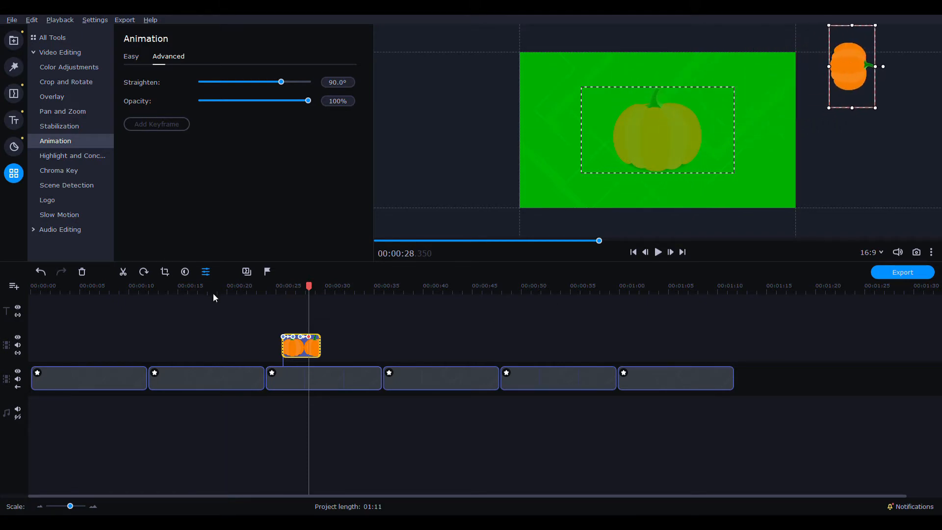
pyautogui.click(276, 291)
pyautogui.click(659, 253)
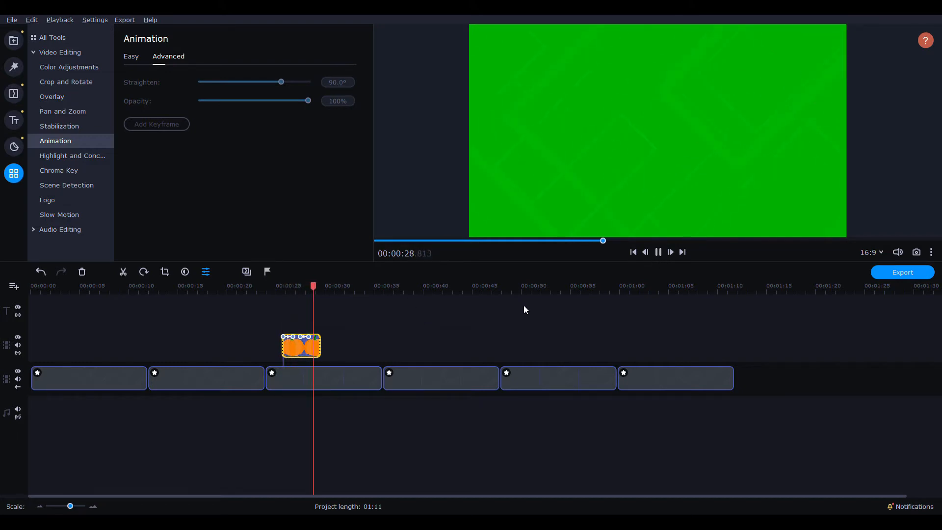
pyautogui.click(658, 252)
# Step: Trim the end of the pumpkin clip to 00:00:28.900
pyautogui.click(321, 346)
pyautogui.click(315, 348)
pyautogui.moveTo(324, 348); pyautogui.dragTo(316, 348)
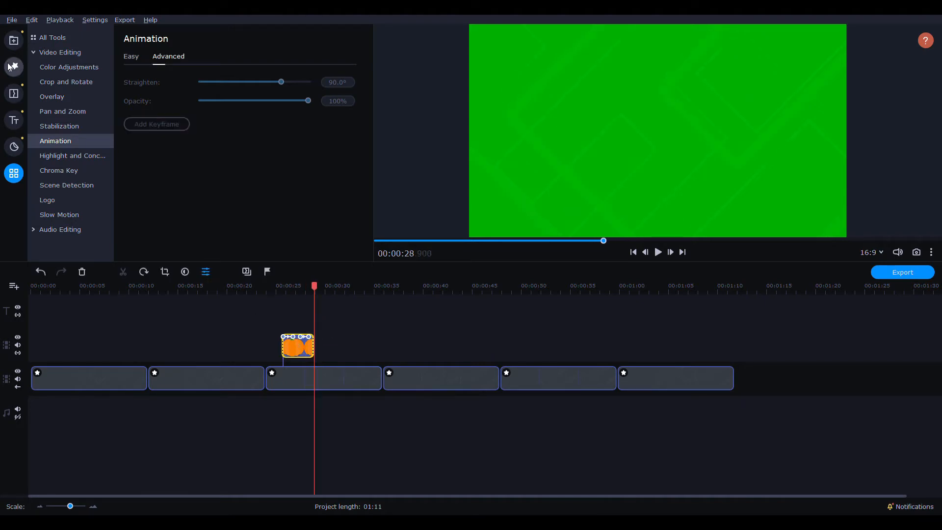
# Step: Add fist .png as a short overlay clip above the pumpkin's track and delete the extra copy at the main track's end
pyautogui.click(14, 40)
pyautogui.scroll(1, 239, 214)
pyautogui.scroll(-6, 239, 212)
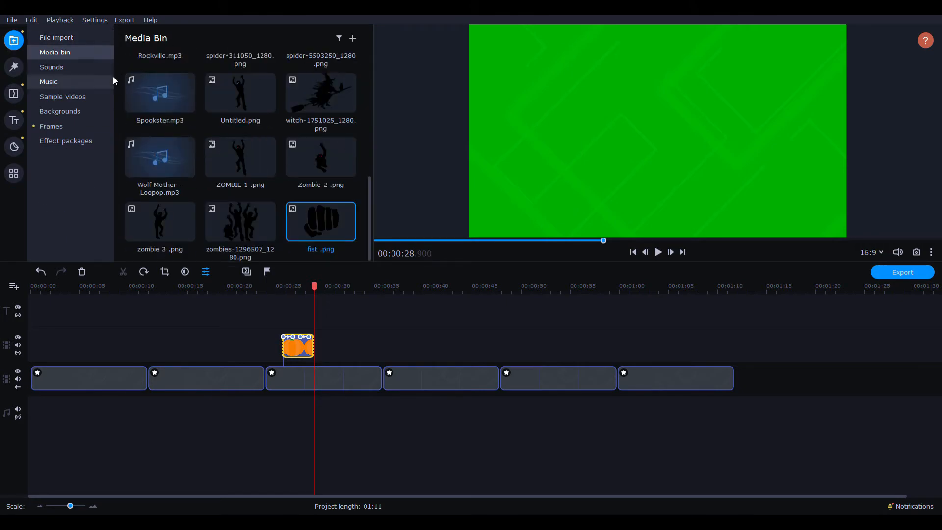
pyautogui.doubleClick(313, 223)
pyautogui.moveTo(313, 223); pyautogui.dragTo(337, 309)
pyautogui.moveTo(361, 346); pyautogui.dragTo(314, 313)
pyautogui.moveTo(295, 345); pyautogui.dragTo(324, 346)
pyautogui.click(760, 401)
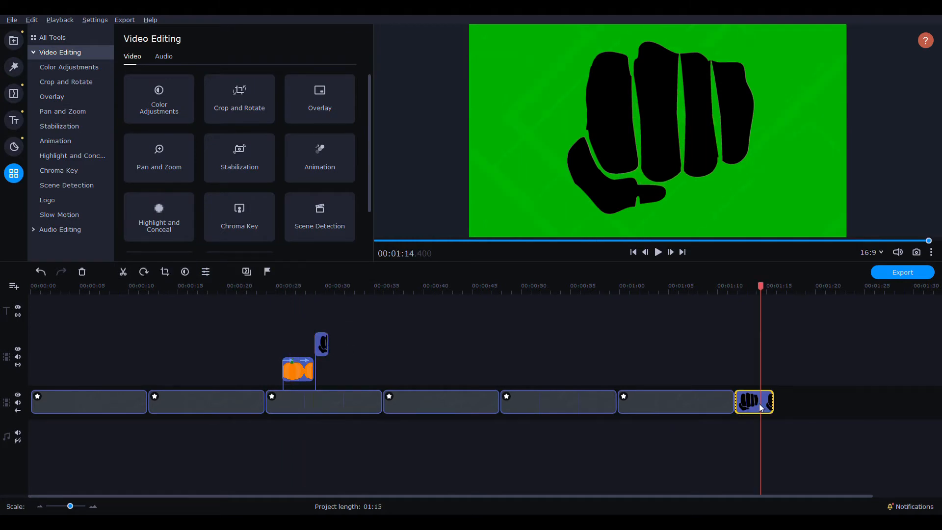
pyautogui.press('Delete')
# Step: Place the fist clip above the pumpkin clip, trimmed to a brief flash ending at 00:00:27.550, and preview it
pyautogui.moveTo(319, 351); pyautogui.dragTo(307, 344)
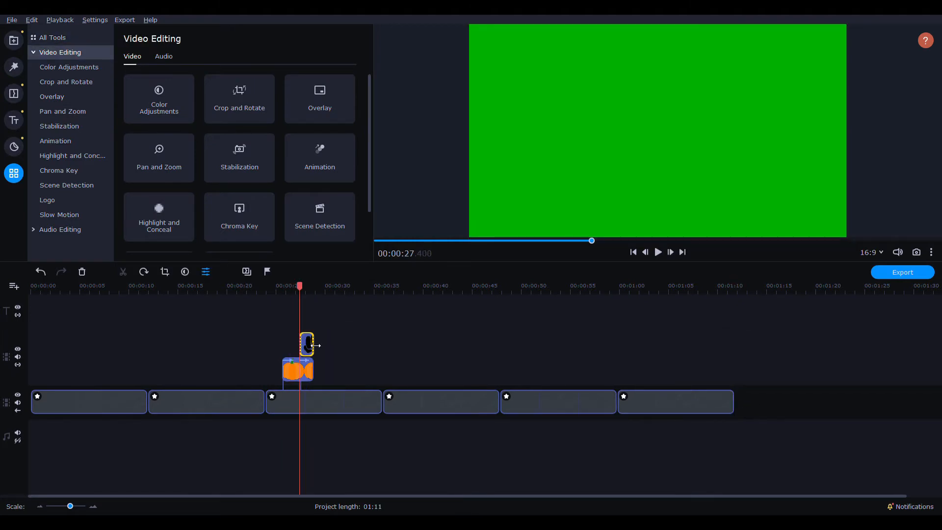
pyautogui.moveTo(72, 510); pyautogui.dragTo(75, 510)
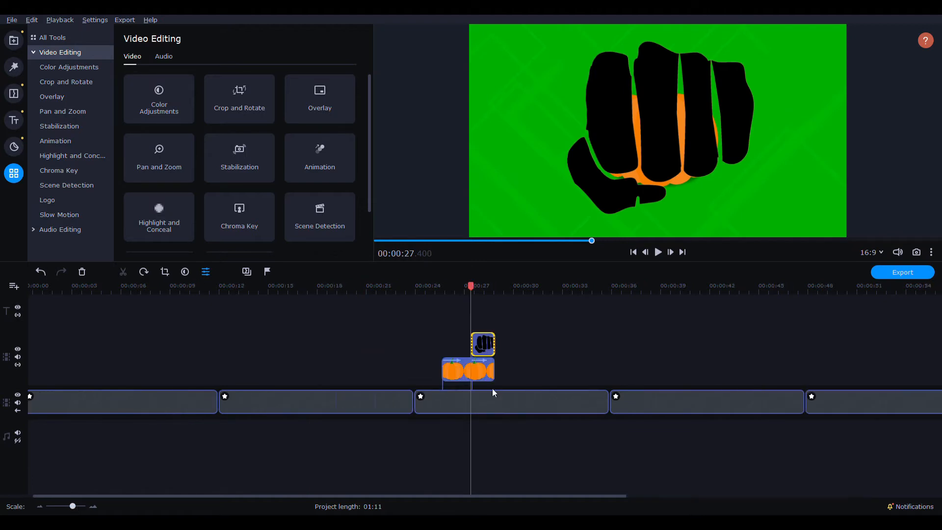
pyautogui.moveTo(496, 354); pyautogui.dragTo(470, 347)
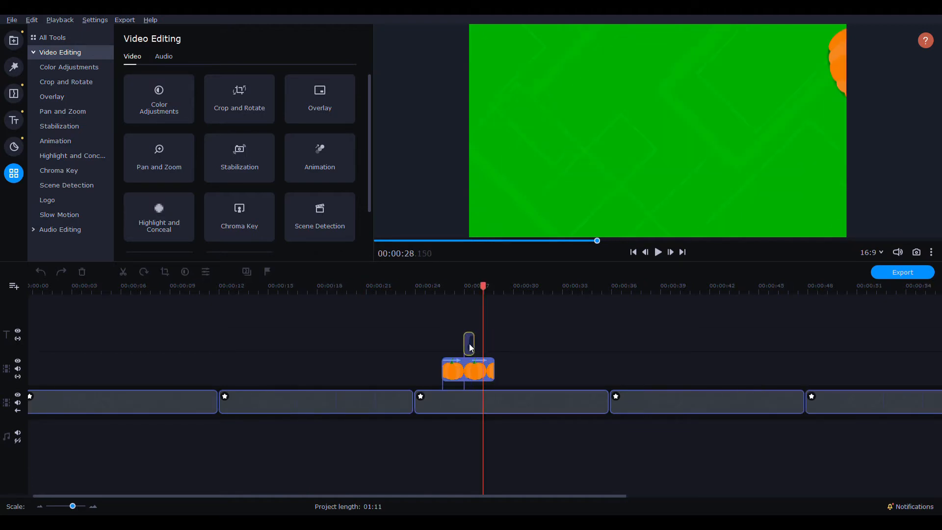
pyautogui.click(470, 347)
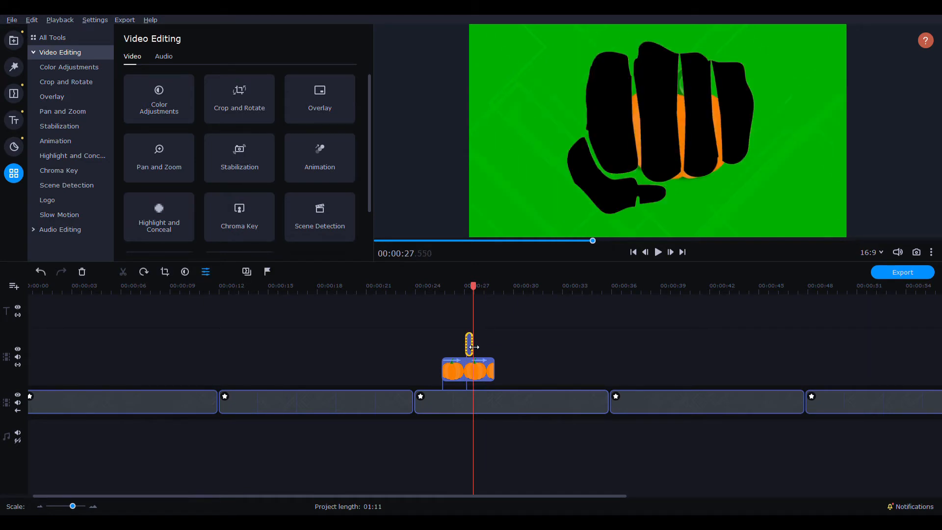
pyautogui.click(482, 348)
pyautogui.click(469, 348)
pyautogui.click(435, 305)
pyautogui.click(427, 292)
pyautogui.click(659, 253)
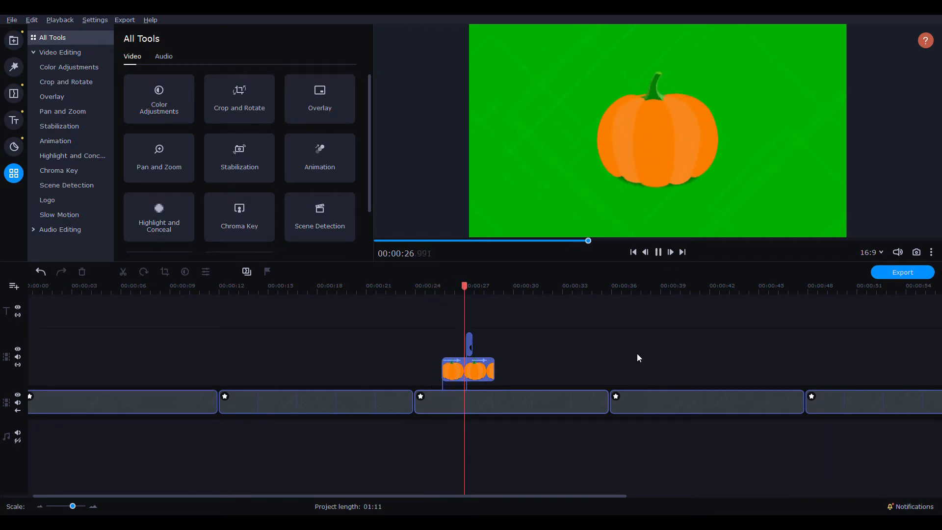
pyautogui.click(659, 252)
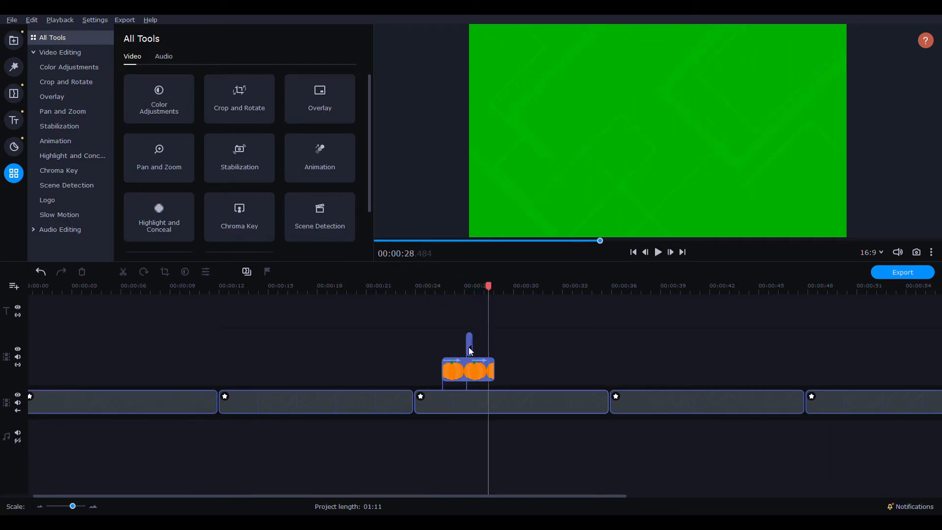
# Step: Apply the Picture in picture overlay to the fist clip and move the fist onto the pumpkin
pyautogui.click(470, 346)
pyautogui.doubleClick(472, 345)
pyautogui.click(476, 345)
pyautogui.click(17, 167)
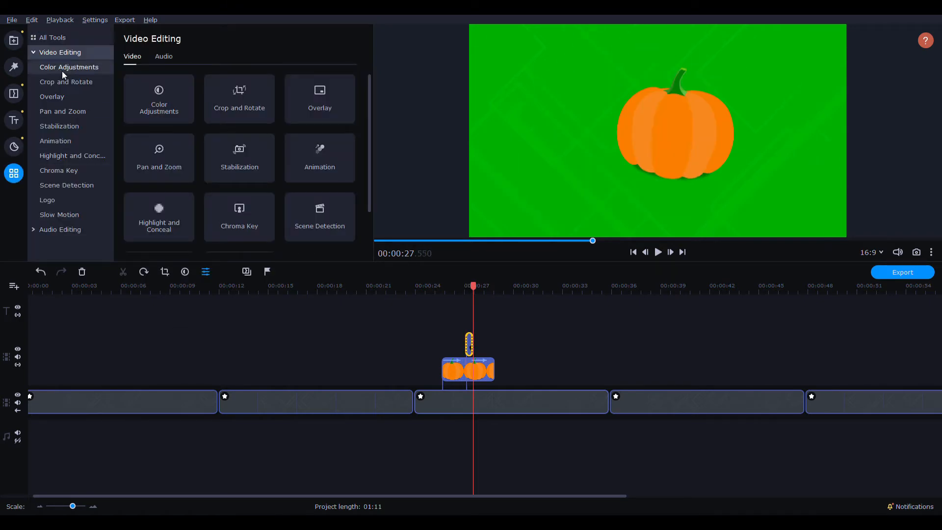
pyautogui.click(52, 96)
pyautogui.click(164, 78)
pyautogui.moveTo(769, 143); pyautogui.dragTo(684, 140)
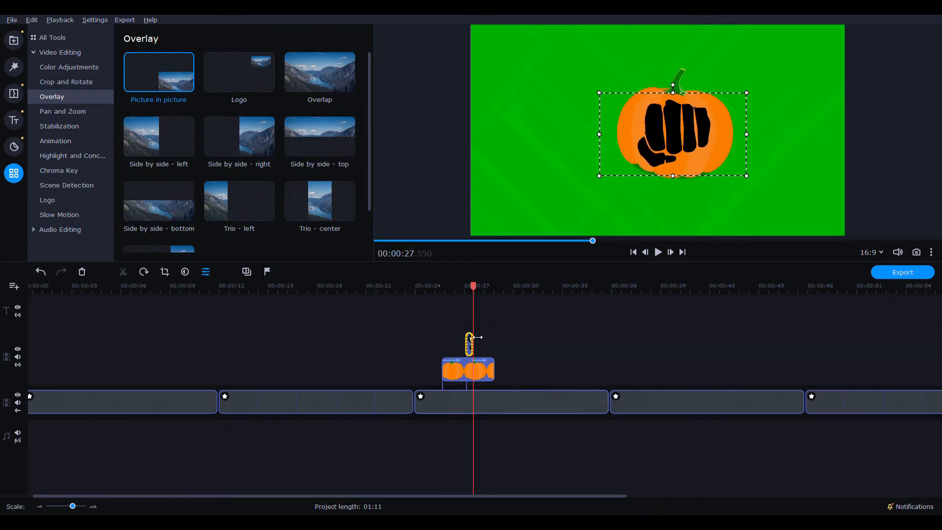
# Step: Trim the start of the fist clip to a duration of 00:00:00.375 and preview the punch
pyautogui.moveTo(73, 509); pyautogui.dragTo(75, 508)
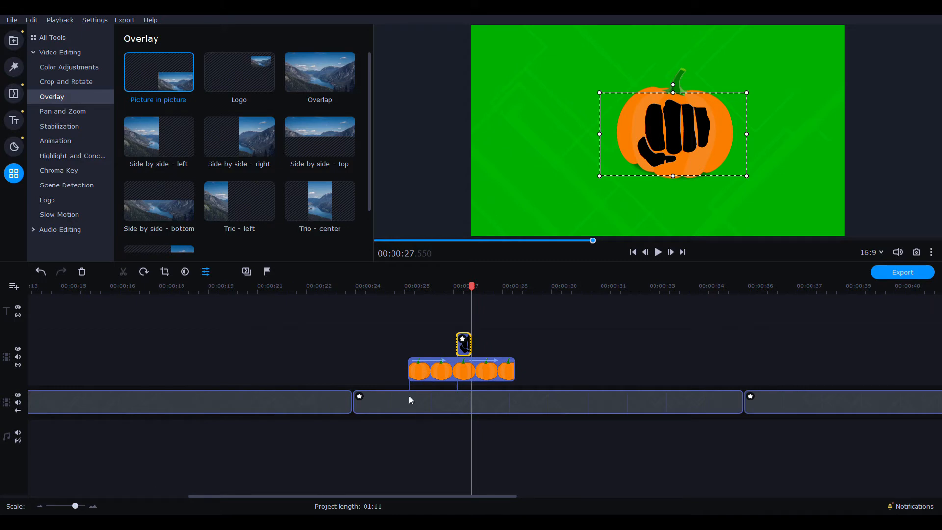
pyautogui.moveTo(464, 349); pyautogui.dragTo(467, 348)
pyautogui.doubleClick(467, 351)
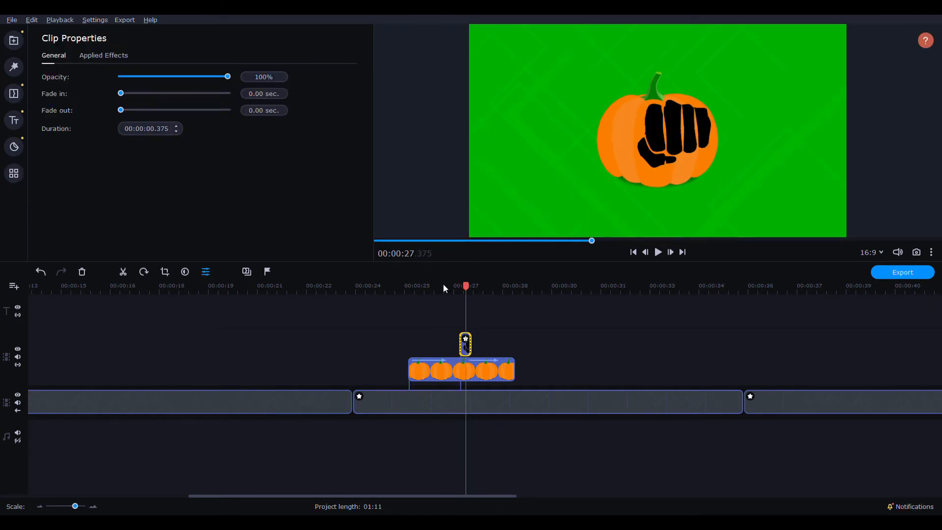
pyautogui.click(403, 287)
pyautogui.click(659, 252)
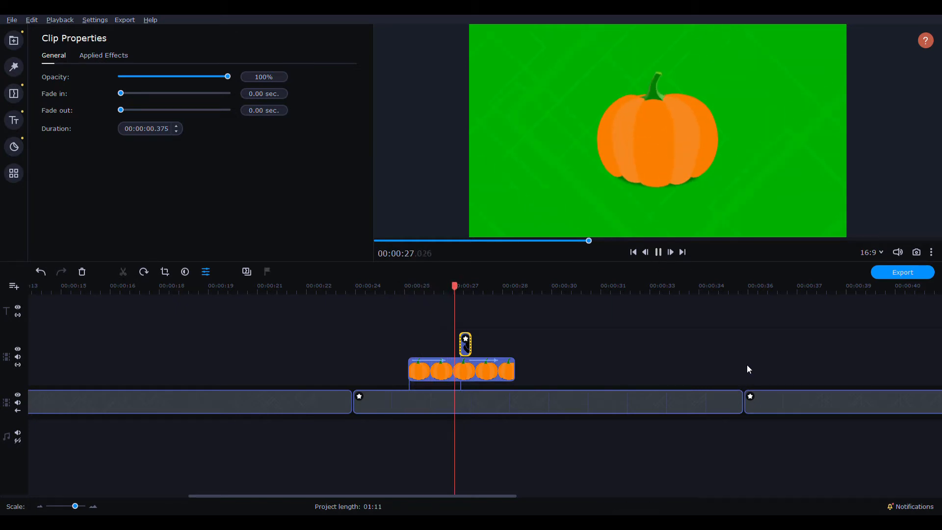
pyautogui.click(658, 252)
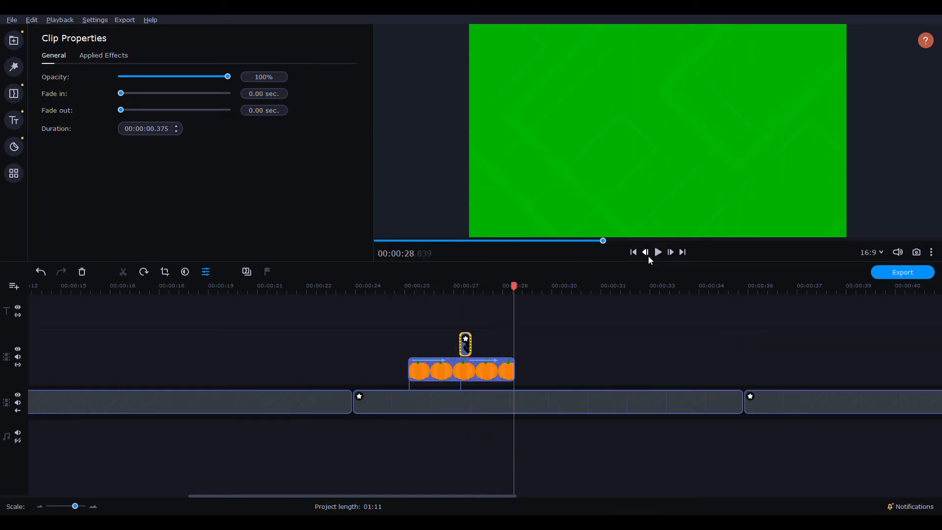
# Step: Reposition the fist overlay closer to the pumpkin's centre and preview the sequence
pyautogui.click(465, 346)
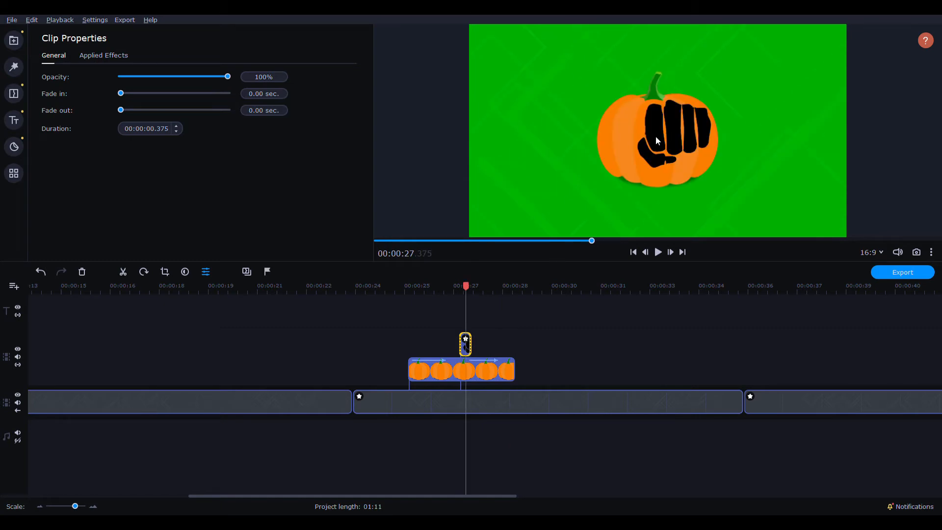
pyautogui.click(14, 173)
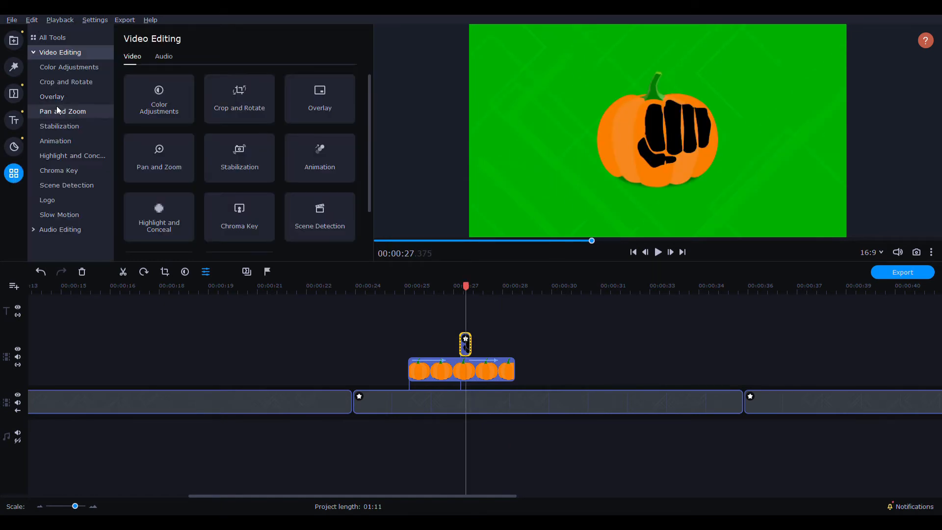
pyautogui.click(67, 96)
pyautogui.moveTo(656, 138); pyautogui.dragTo(648, 145)
pyautogui.click(403, 301)
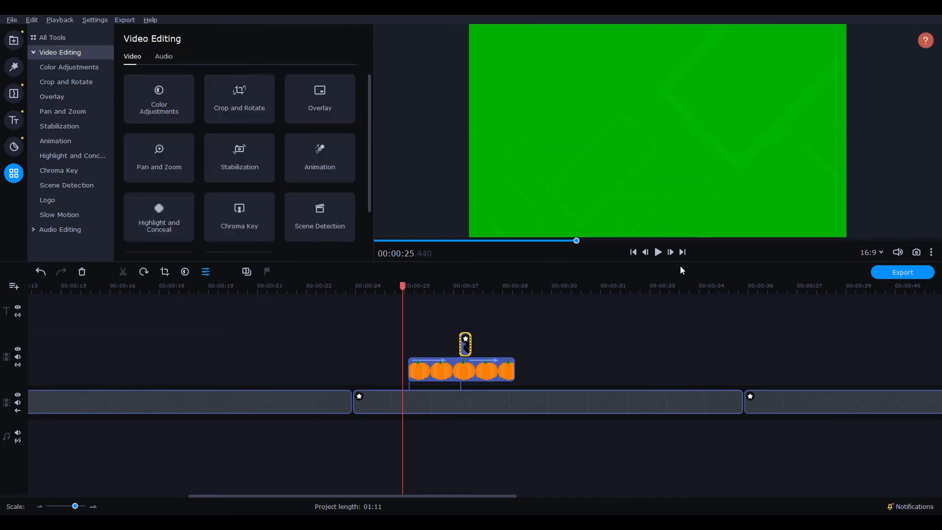
pyautogui.click(658, 252)
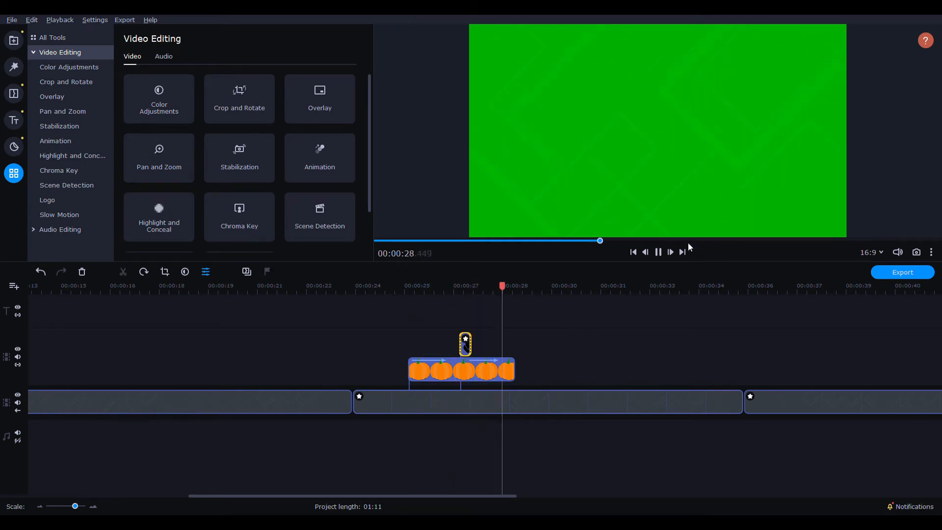
pyautogui.click(659, 252)
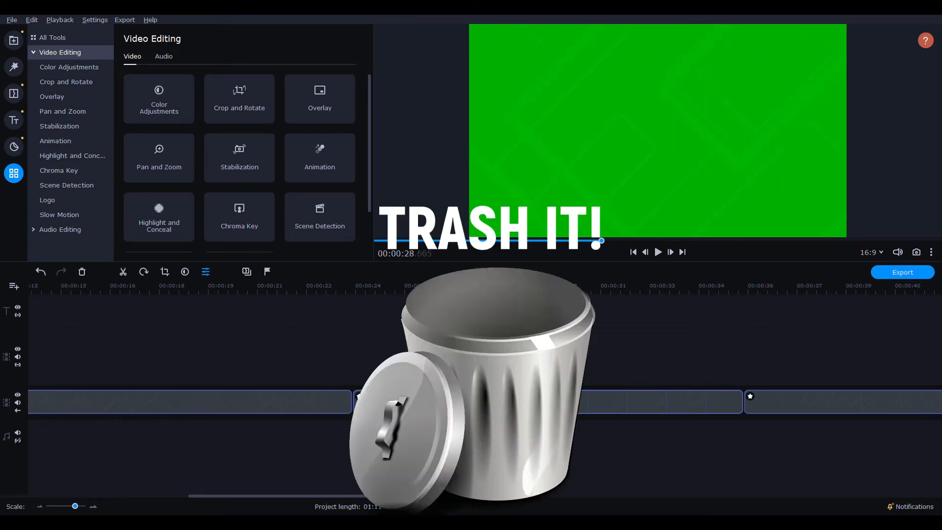
# Step: Trim the pumpkin clip's end back to its last keyframe and shorten the fist clip to 00:00:00.240
pyautogui.press('Delete')
pyautogui.doubleClick(487, 372)
pyautogui.moveTo(521, 374); pyautogui.dragTo(500, 374)
pyautogui.click(522, 368)
pyautogui.click(398, 286)
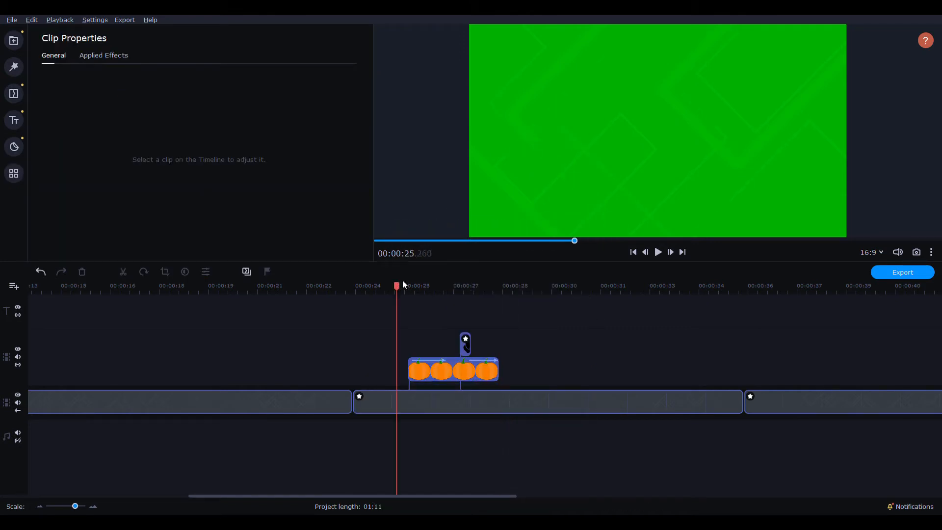
pyautogui.click(466, 347)
pyautogui.moveTo(466, 353); pyautogui.dragTo(471, 353)
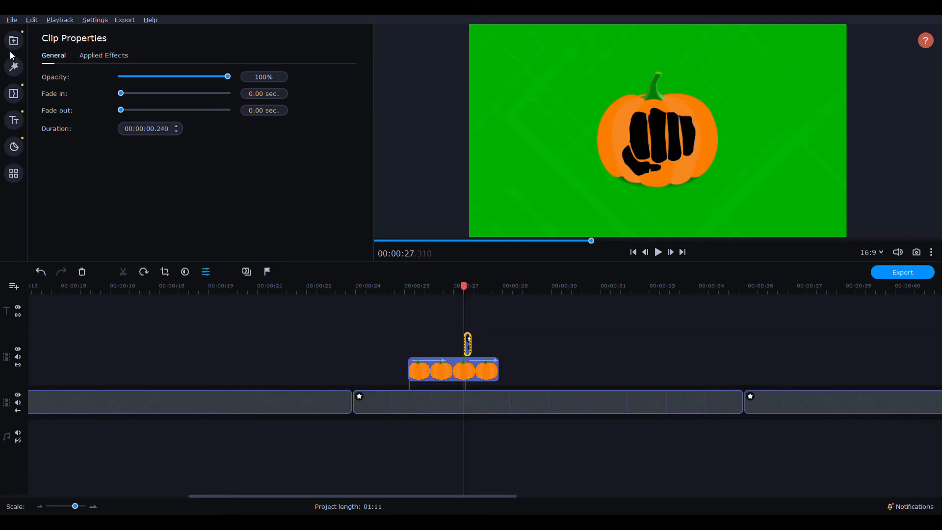
# Step: Add the Poof! sticker from the Happy Splashes! set to the title track at 00:00:27.310 and preview it
pyautogui.click(17, 149)
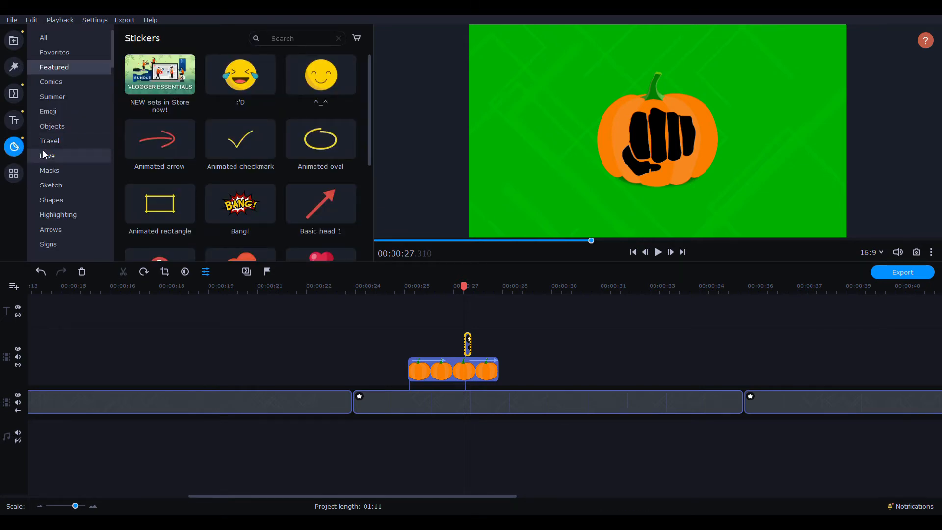
pyautogui.scroll(-4, 46, 156)
pyautogui.scroll(-8, 64, 168)
pyautogui.scroll(-1, 66, 172)
pyautogui.click(64, 142)
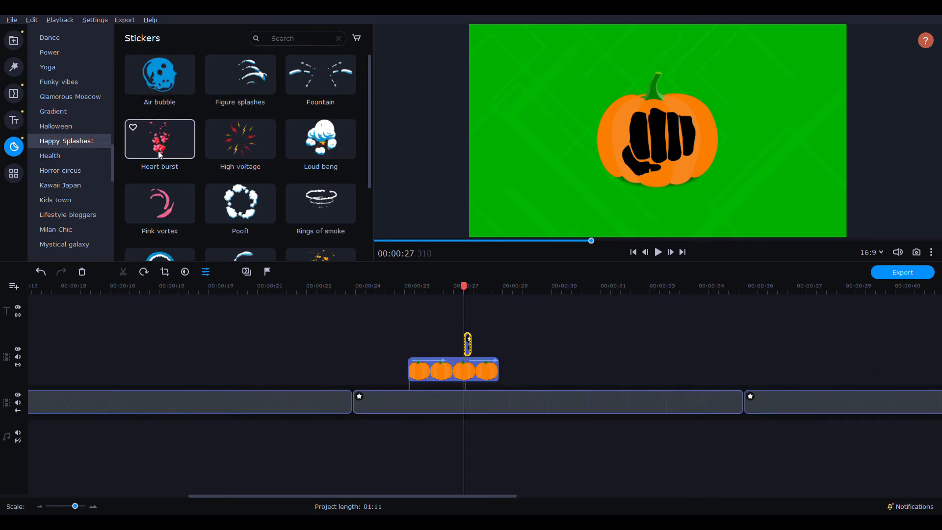
pyautogui.click(255, 212)
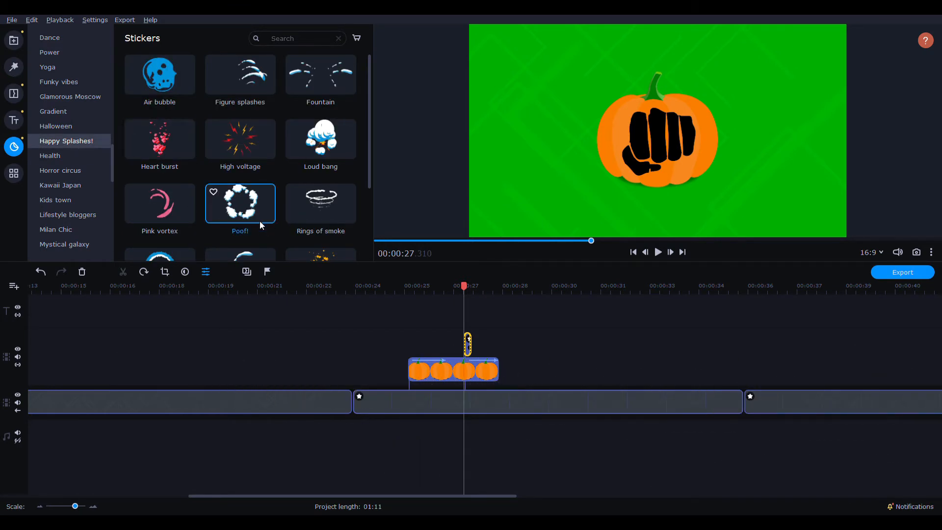
pyautogui.moveTo(240, 201); pyautogui.dragTo(490, 316)
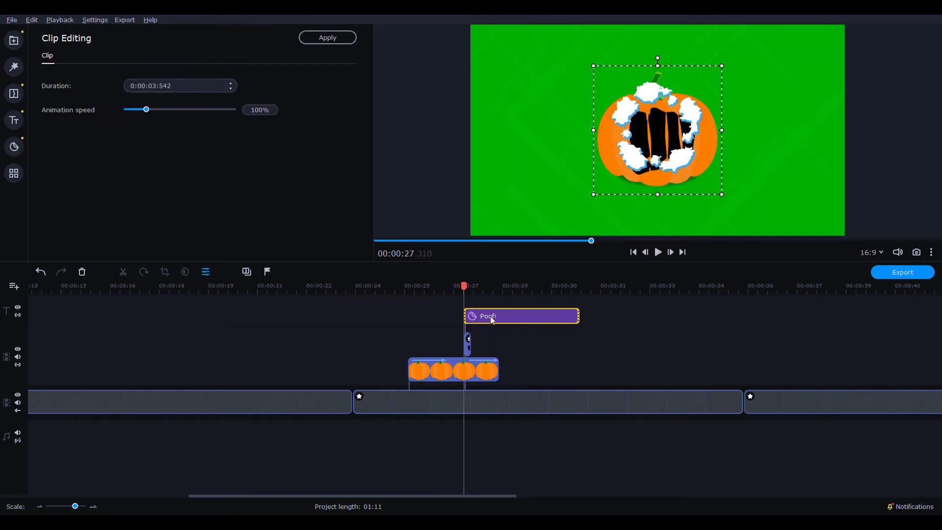
pyautogui.click(659, 252)
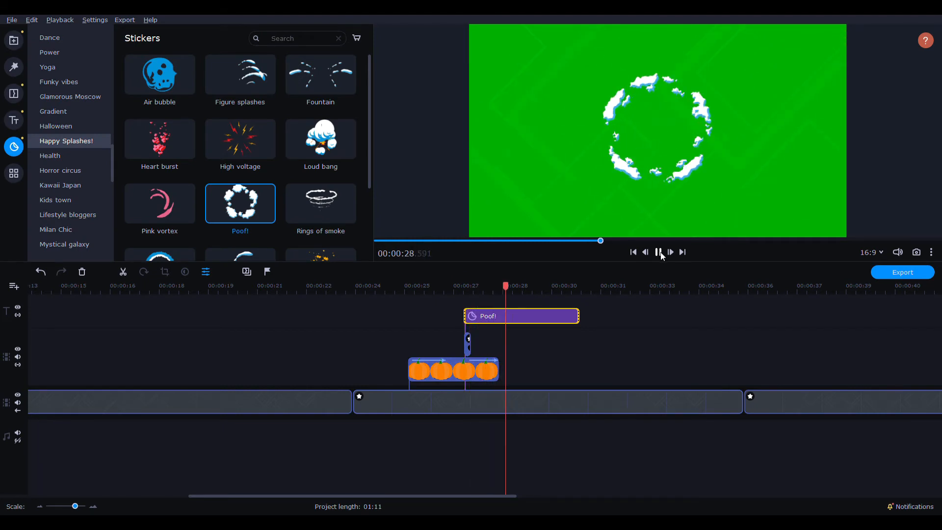
pyautogui.click(659, 252)
# Step: Add a keyframe animation to the Poof! sticker from 00:00:27.750, with opacity at 0% on the second keyframe at 00:00:28.090
pyautogui.click(481, 316)
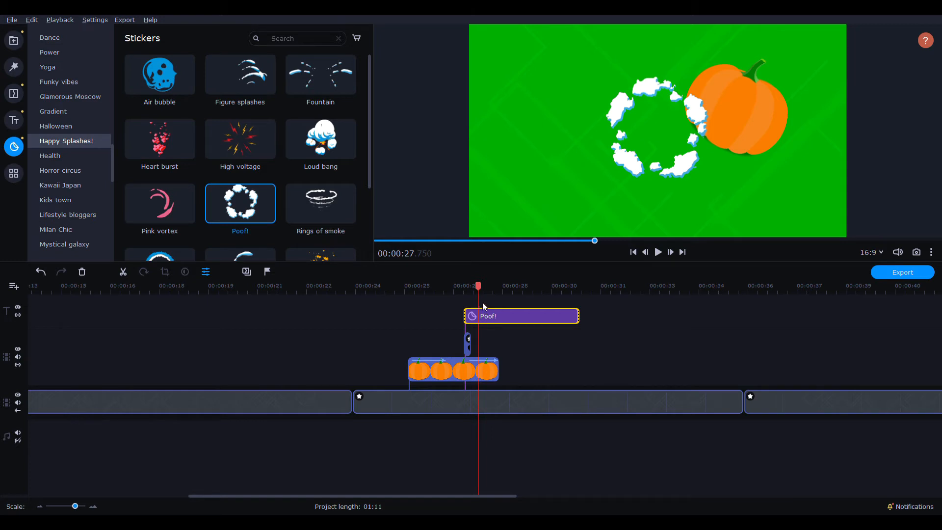
pyautogui.click(16, 174)
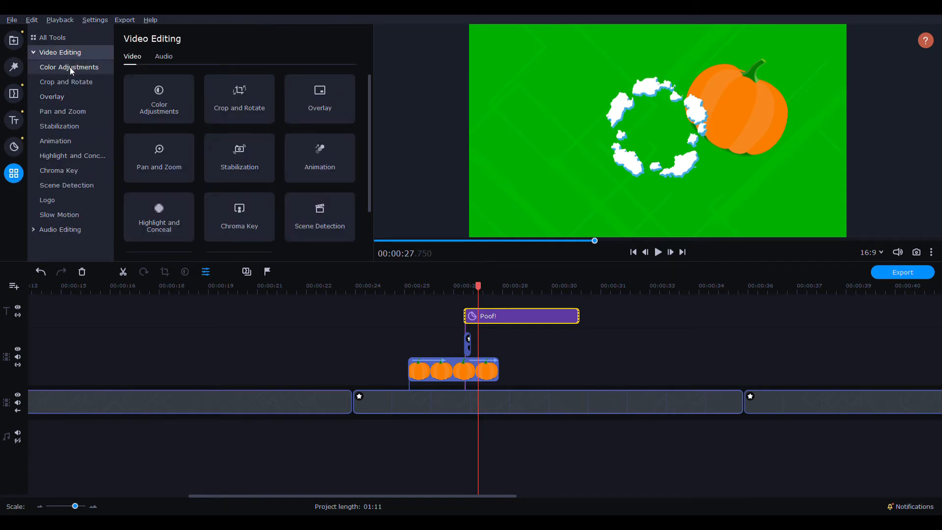
pyautogui.click(55, 141)
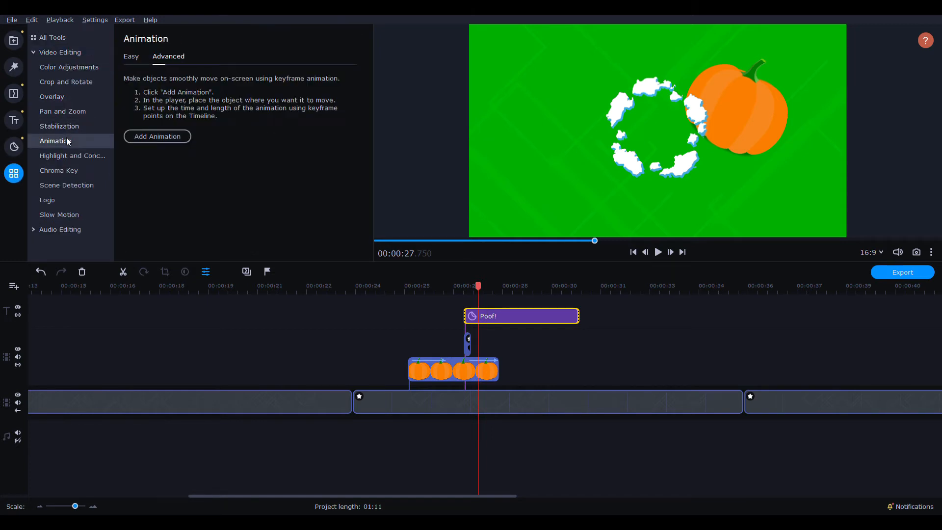
pyautogui.click(151, 135)
pyautogui.moveTo(515, 312); pyautogui.dragTo(494, 312)
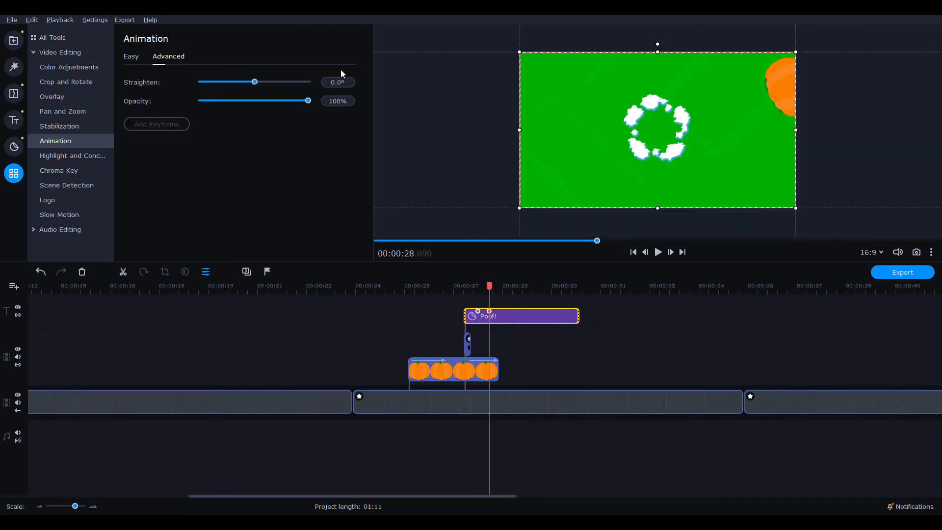
pyautogui.moveTo(308, 101); pyautogui.dragTo(199, 102)
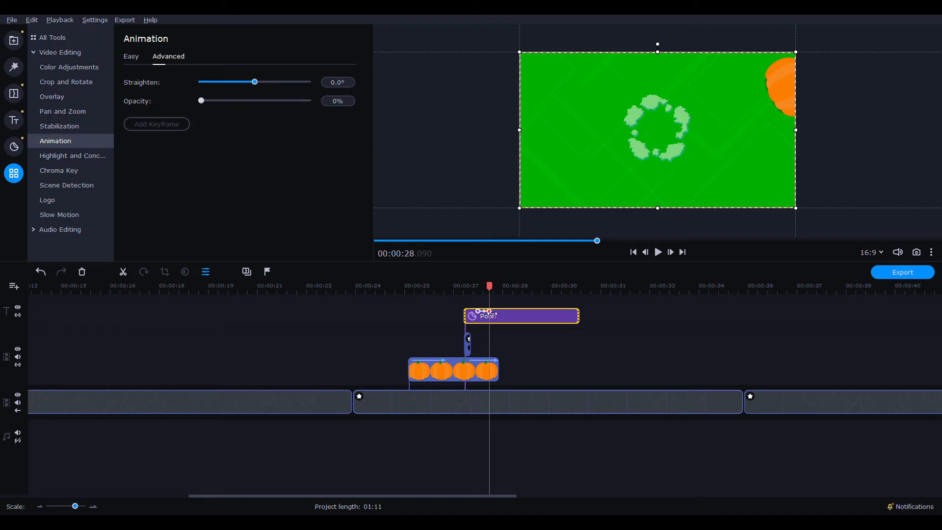
# Step: Move the Poof! sticker's fade keyframes earlier and closer together, and play the sequence from 00:00:27.240
pyautogui.moveTo(491, 312); pyautogui.dragTo(474, 313)
pyautogui.click(462, 285)
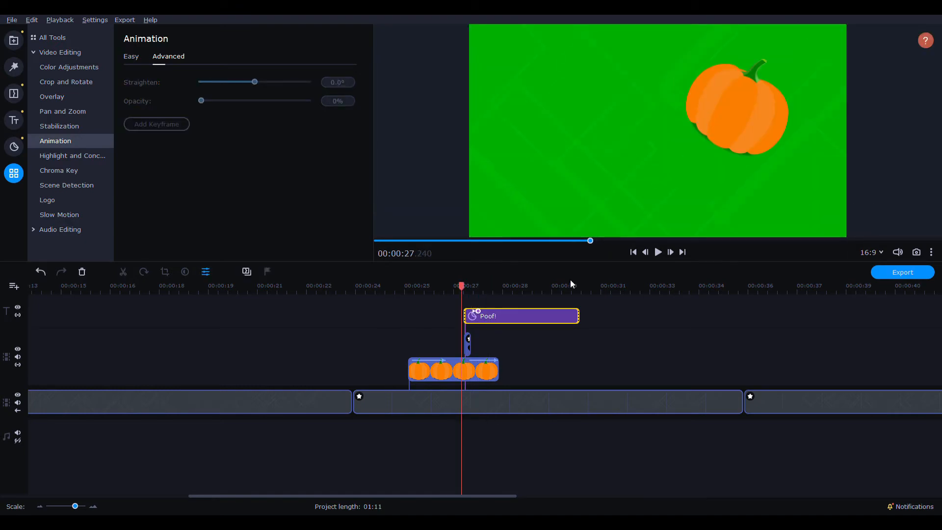
pyautogui.click(659, 253)
# Step: Shift the Poof! sticker slightly earlier on the title track so it starts before the fist clip, and preview the sequence
pyautogui.moveTo(482, 315); pyautogui.dragTo(478, 312)
pyautogui.click(450, 288)
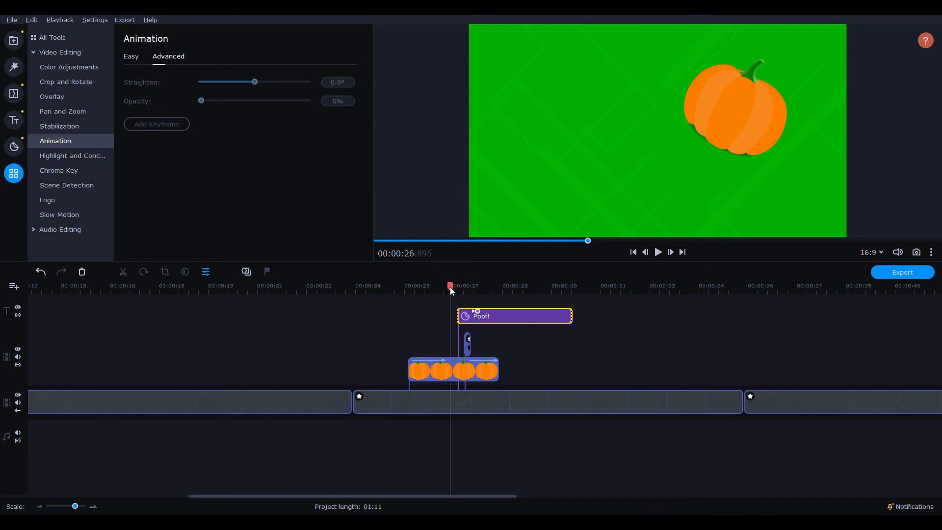
pyautogui.click(659, 254)
pyautogui.click(390, 288)
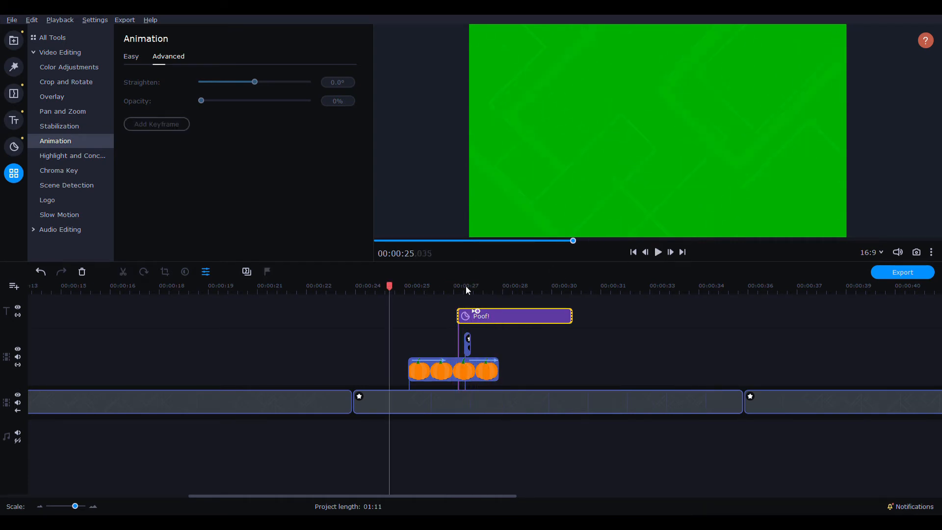
pyautogui.click(660, 252)
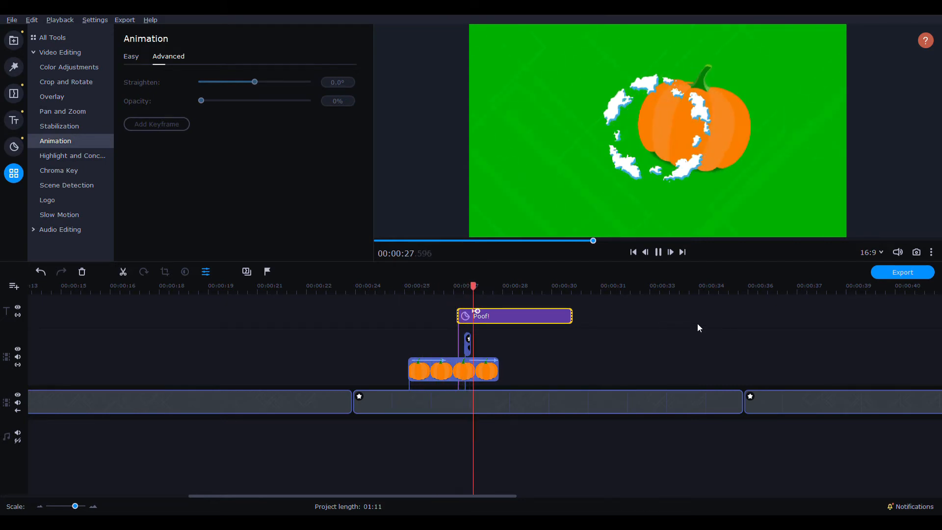
pyautogui.click(659, 252)
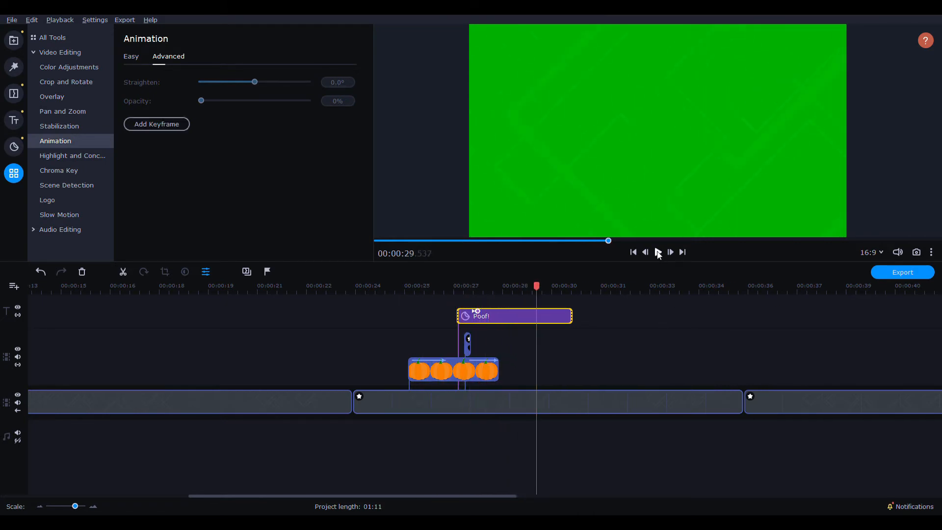
# Step: Add a Simple text title from the Basic set at 00:00:26.295 above the Poof! sticker and shorten it to 0:00:01:015
pyautogui.click(14, 120)
pyautogui.click(59, 111)
pyautogui.scroll(-6, 210, 189)
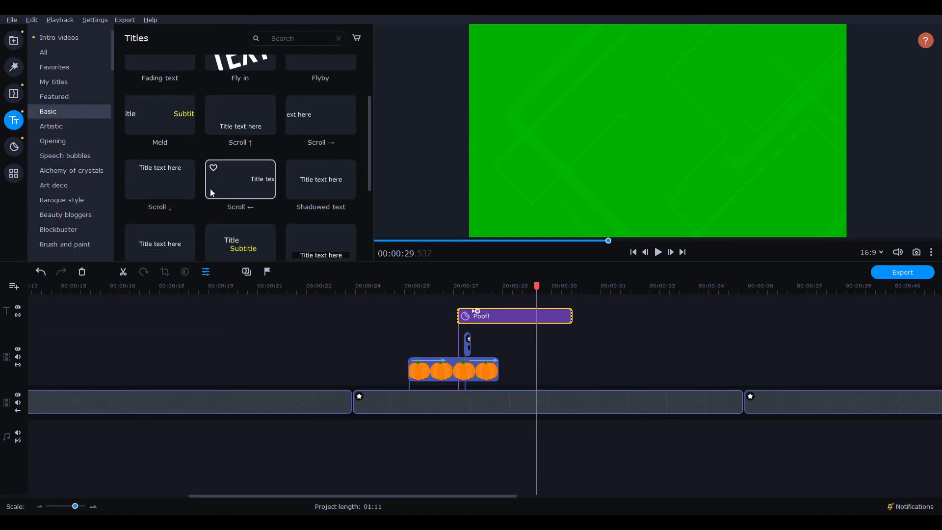
pyautogui.moveTo(158, 146); pyautogui.dragTo(454, 290)
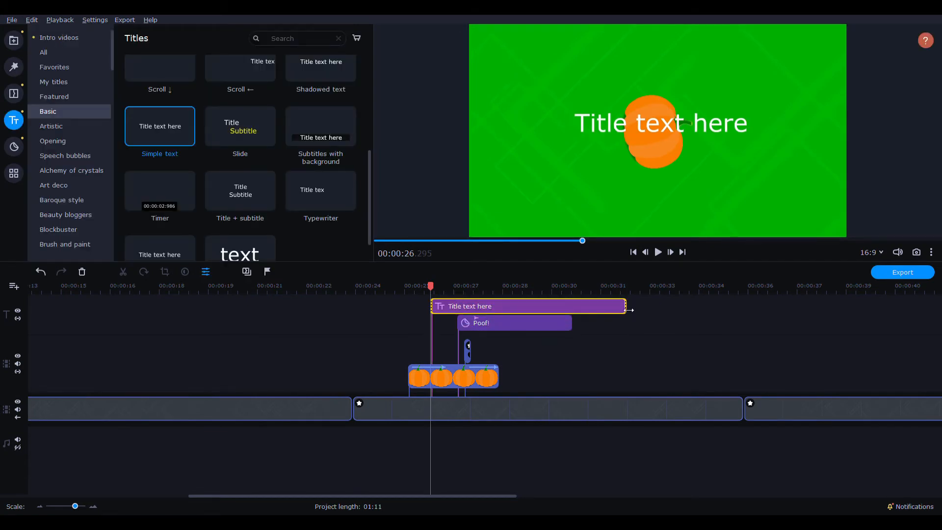
pyautogui.click(553, 309)
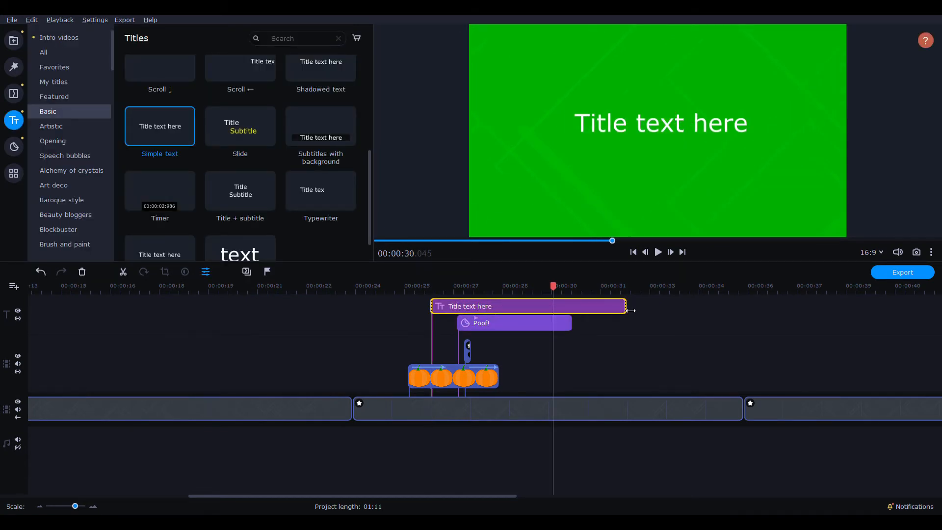
pyautogui.moveTo(631, 311); pyautogui.dragTo(461, 307)
# Step: Move the title to the top of the frame above the pumpkin and replace its text with PUNCH
pyautogui.doubleClick(449, 306)
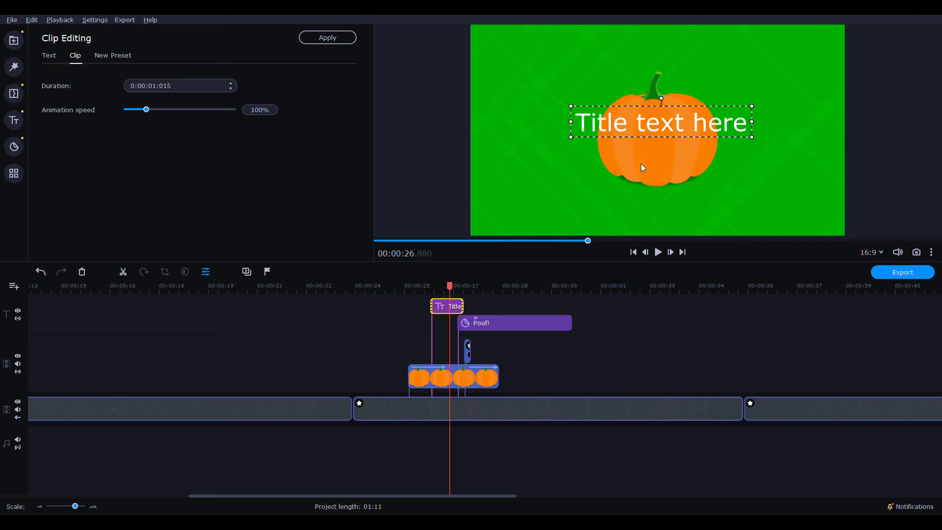
pyautogui.moveTo(646, 124); pyautogui.dragTo(646, 42)
pyautogui.doubleClick(646, 44)
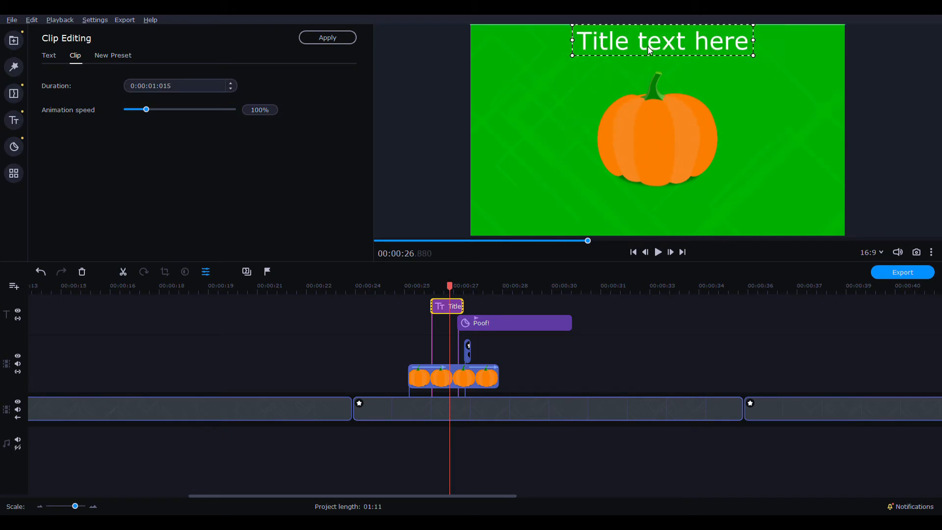
pyautogui.moveTo(752, 41); pyautogui.dragTo(564, 50)
pyautogui.doubleClick(744, 42)
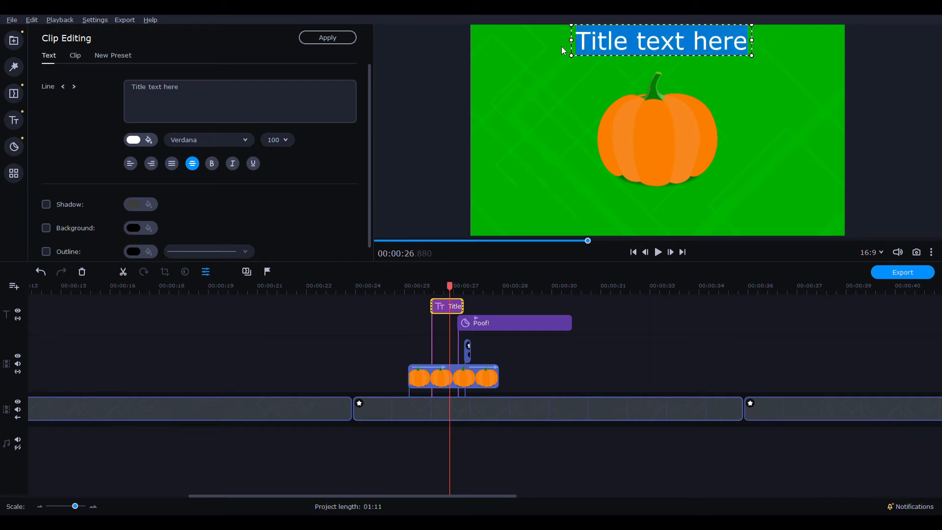
pyautogui.write('PUM')
pyautogui.press('BackSpace')
pyautogui.press('BackSpace')
pyautogui.write('UNCh')
pyautogui.press('BackSpace')
pyautogui.write('H')
pyautogui.click(647, 37)
pyautogui.moveTo(647, 37); pyautogui.dragTo(661, 42)
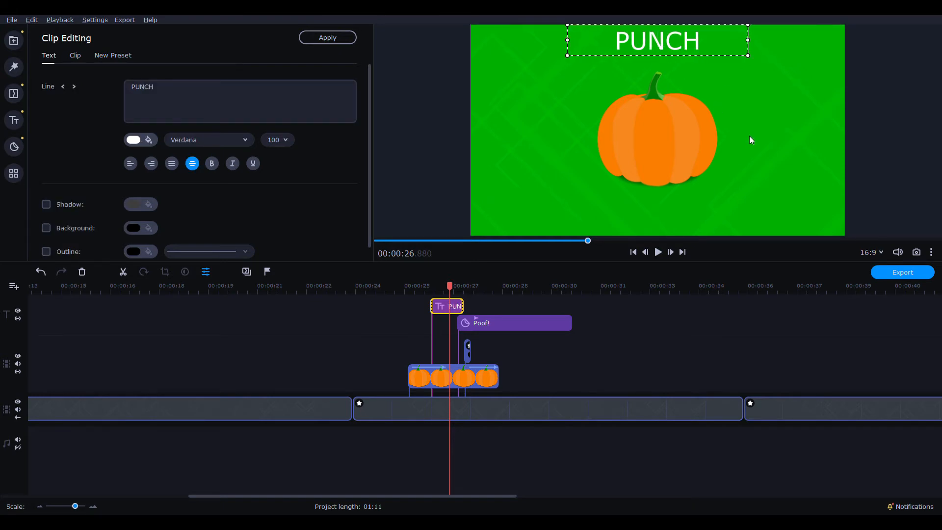
pyautogui.click(751, 55)
# Step: Extend the PUNCH title's end to line up with the end of the fist clip and preview the sequence
pyautogui.click(397, 290)
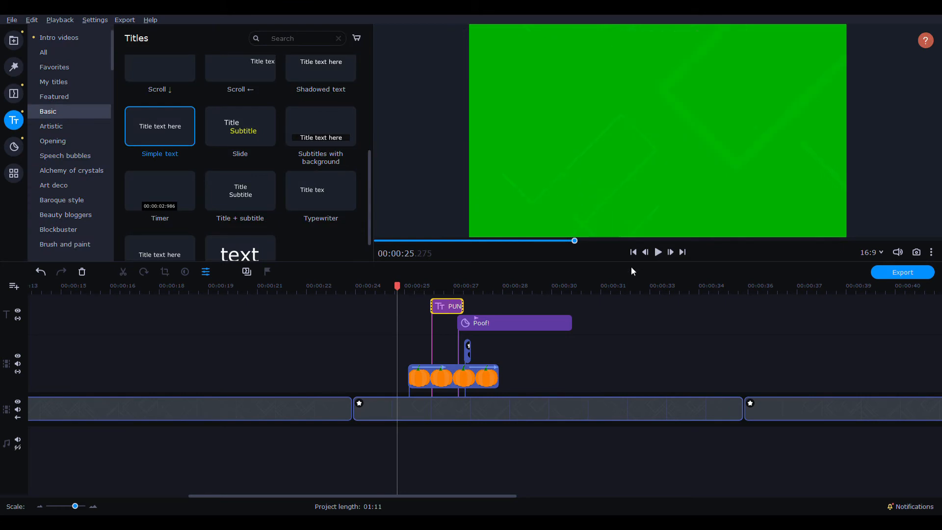
pyautogui.click(658, 253)
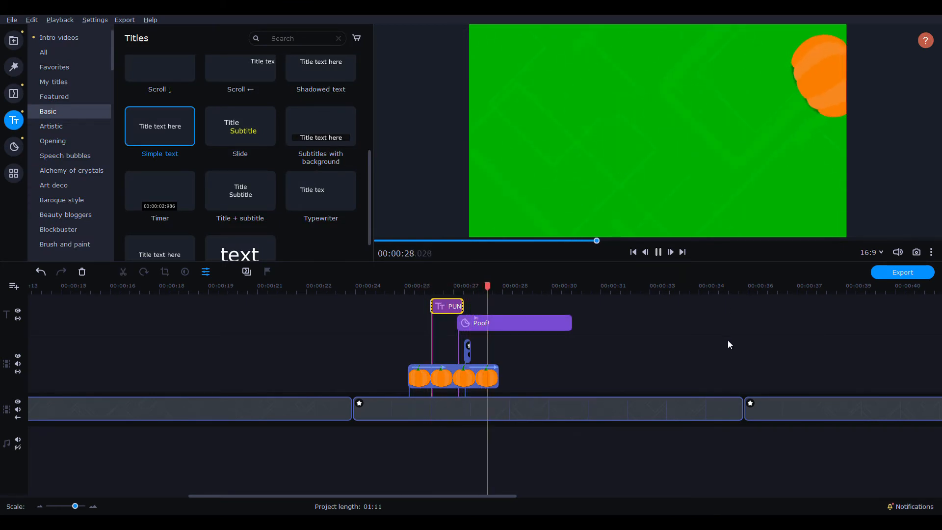
pyautogui.moveTo(462, 308); pyautogui.dragTo(404, 291)
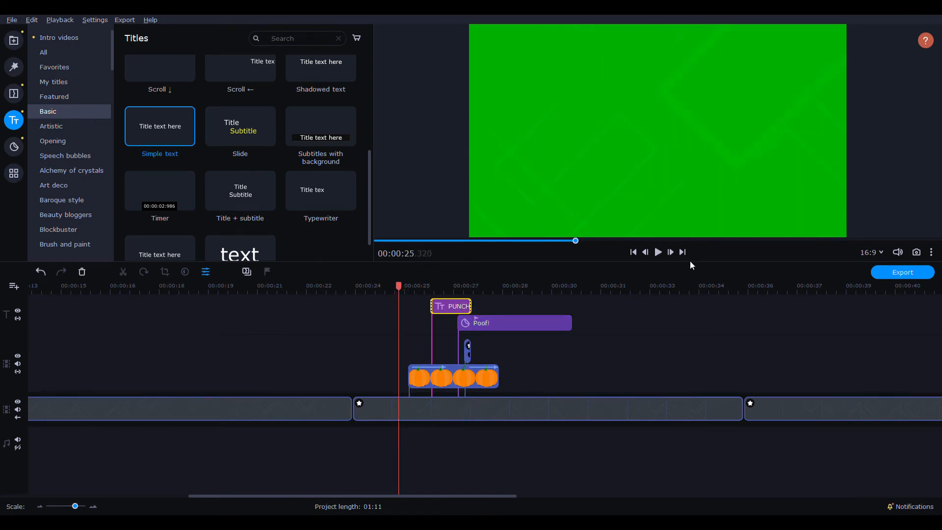
pyautogui.click(658, 252)
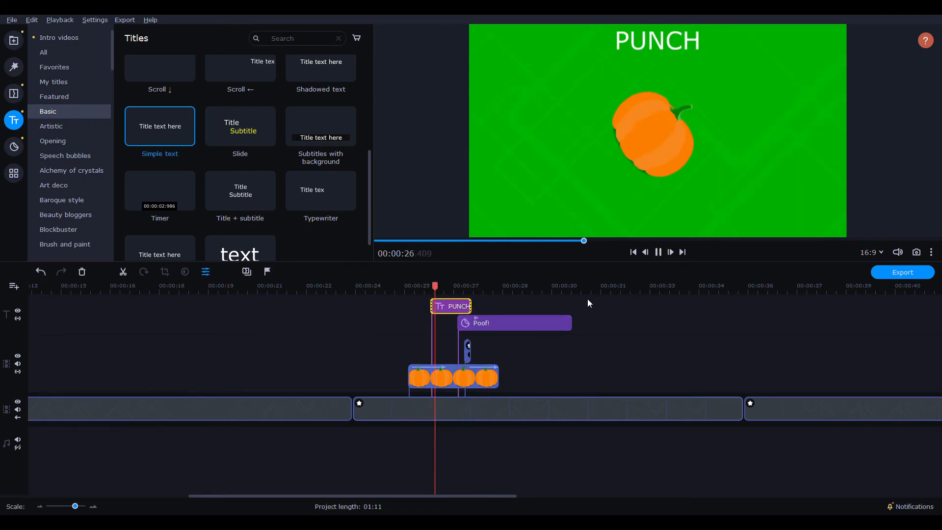
pyautogui.click(658, 251)
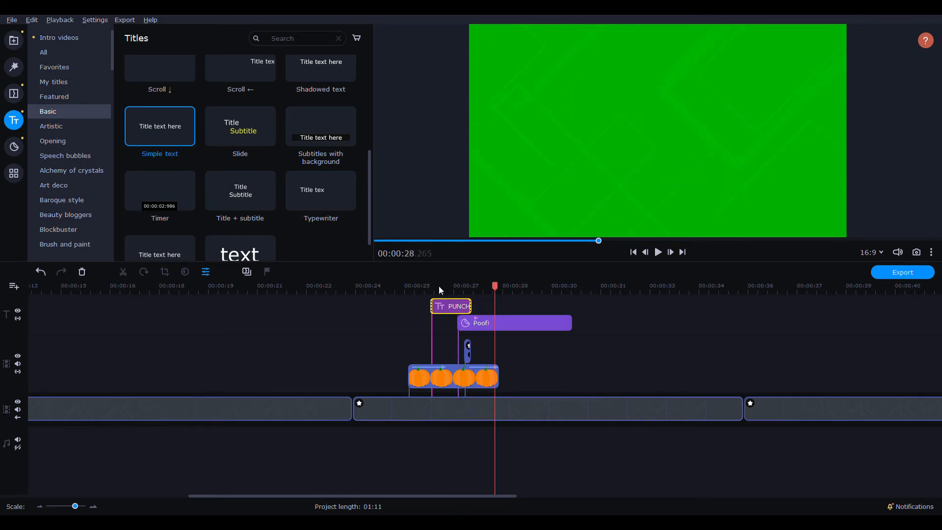
# Step: Add a fade-out animation to the PUNCH title with 0% opacity on its end keyframe and the first keyframe placed just before it
pyautogui.click(448, 288)
pyautogui.click(14, 173)
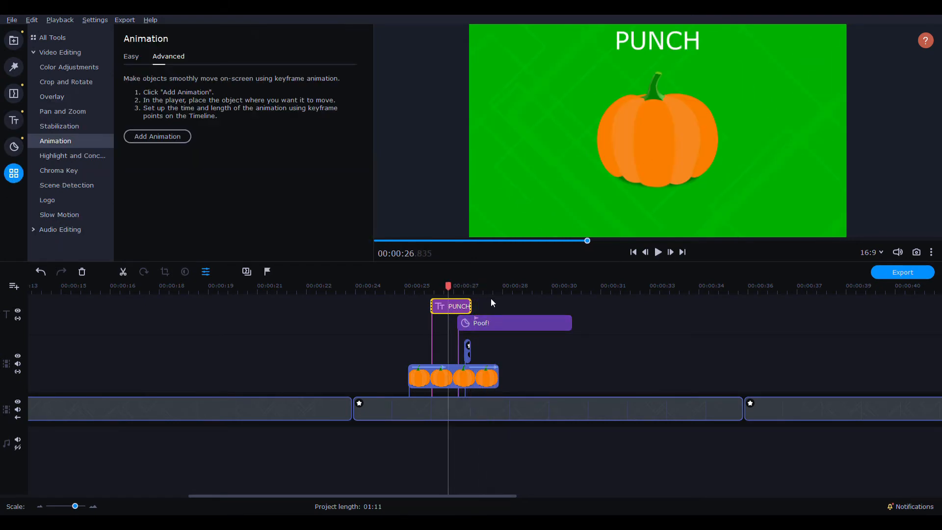
pyautogui.moveTo(428, 290)
pyautogui.mouseDown()
pyautogui.moveTo(465, 287)
pyautogui.moveTo(431, 290)
pyautogui.mouseUp()
pyautogui.click(157, 136)
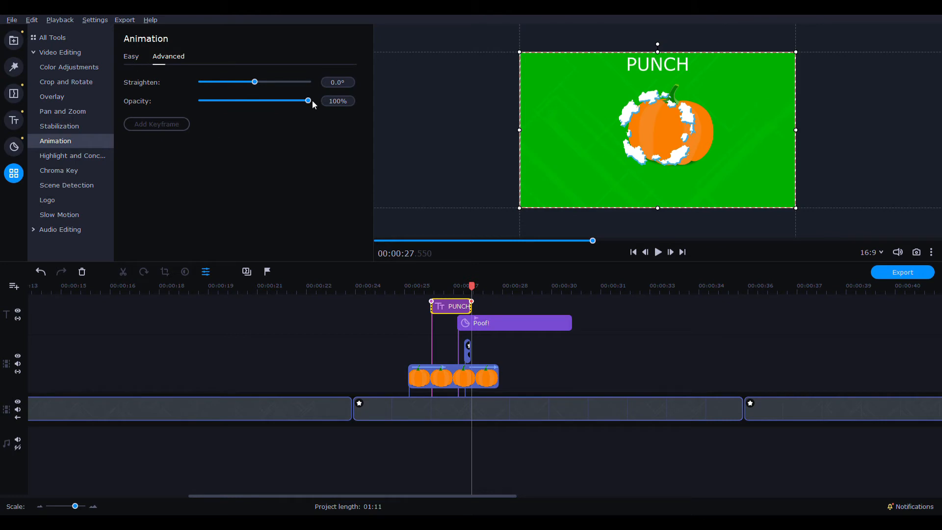
pyautogui.moveTo(308, 101); pyautogui.dragTo(181, 105)
pyautogui.moveTo(432, 302); pyautogui.dragTo(470, 306)
# Step: Preview the pumpkin punch sequence to check the PUNCH title's fade-out
pyautogui.click(433, 289)
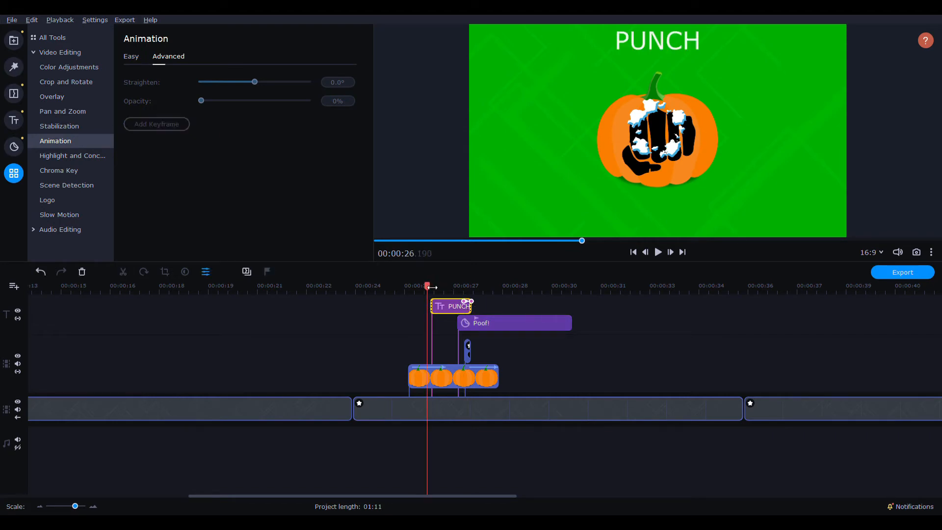
pyautogui.click(658, 252)
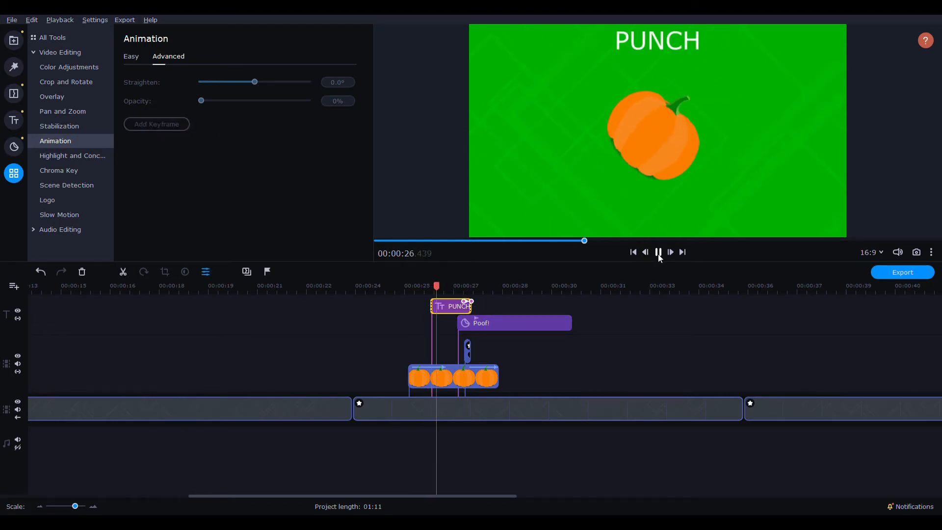
pyautogui.click(658, 252)
pyautogui.click(402, 286)
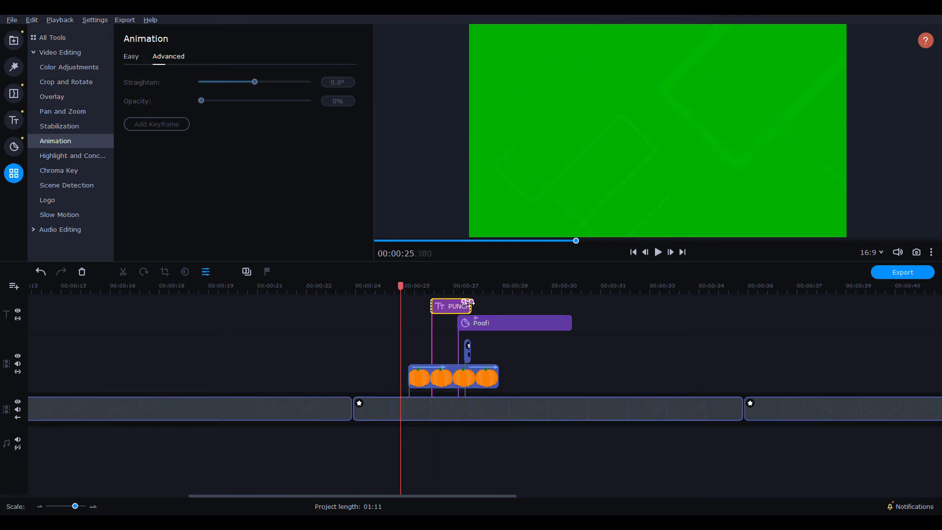
pyautogui.click(436, 301)
pyautogui.click(392, 287)
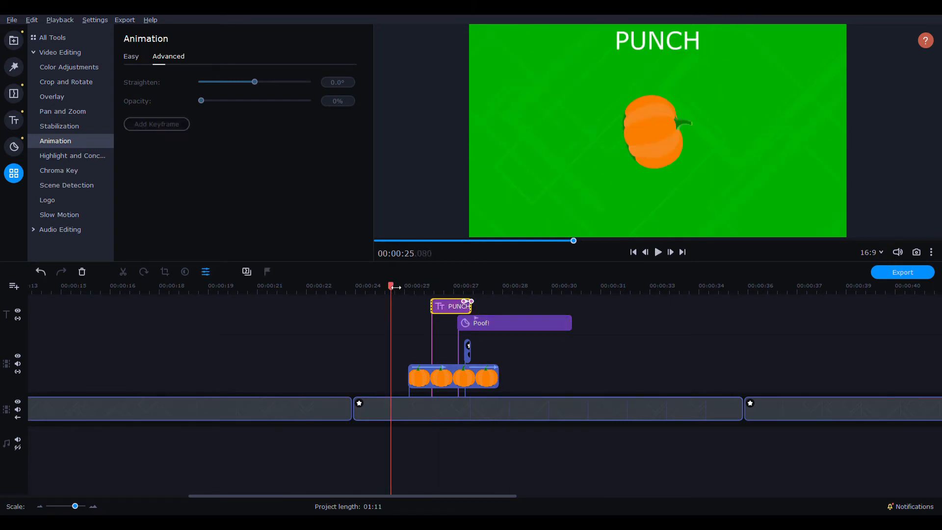
pyautogui.click(659, 252)
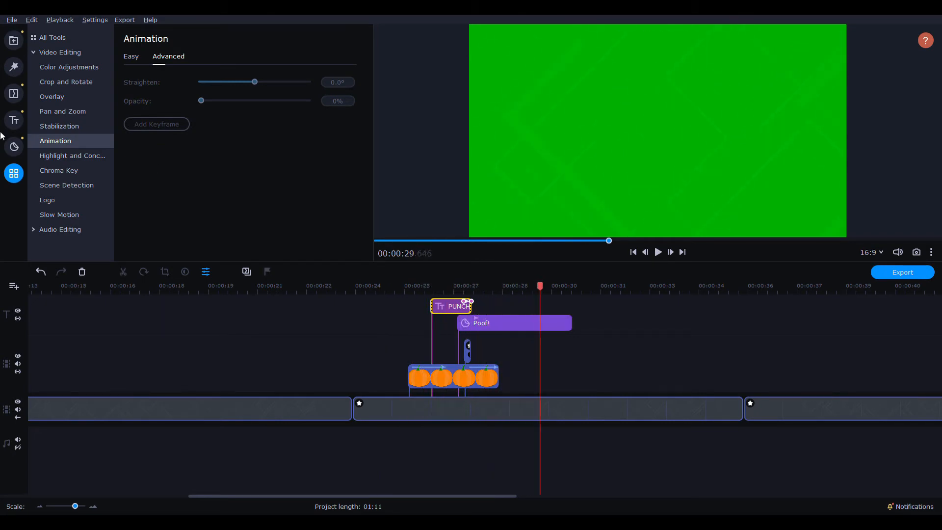
# Step: Add the spider web image from the media bin to the overlay track at about 00:00:31.620
pyautogui.click(14, 41)
pyautogui.scroll(3, 211, 149)
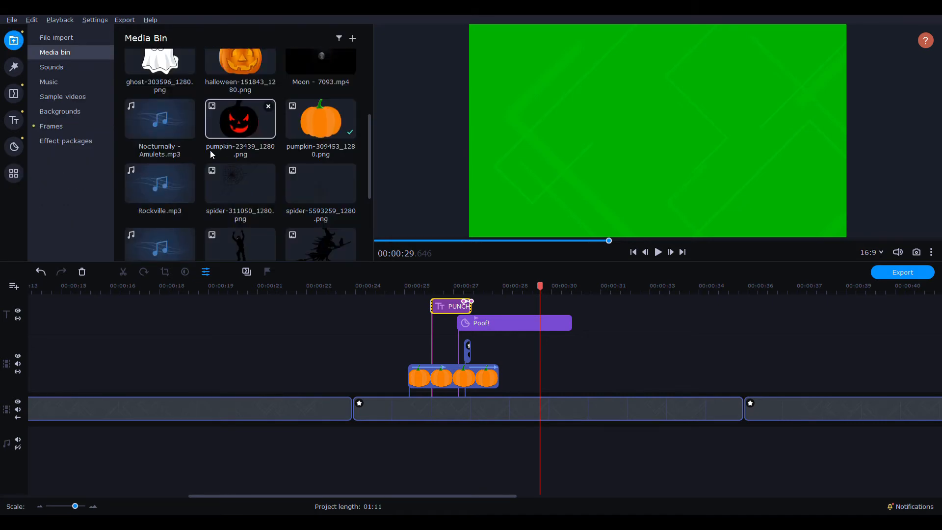
pyautogui.moveTo(234, 183); pyautogui.dragTo(635, 376)
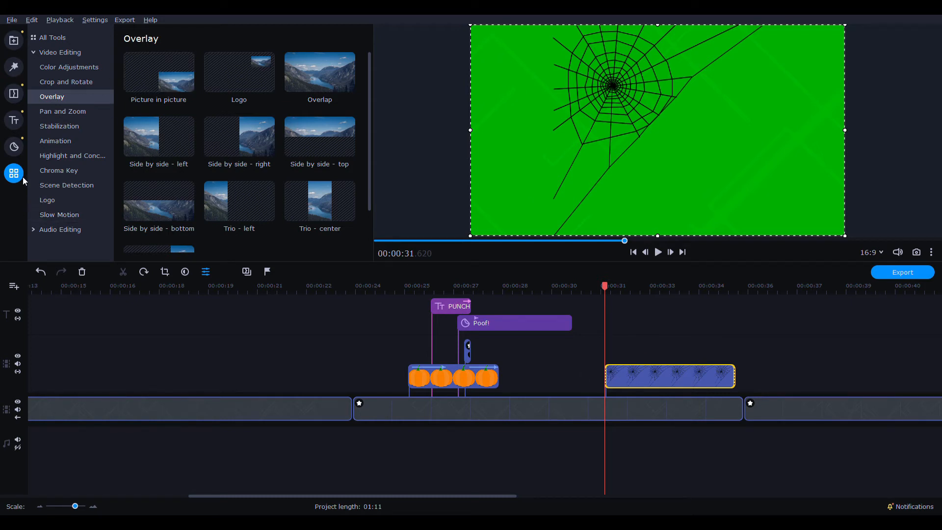
# Step: Add an animation to the spider web, and on its first keyframe shrink it into the frame's upper-left corner with lowered opacity
pyautogui.click(61, 142)
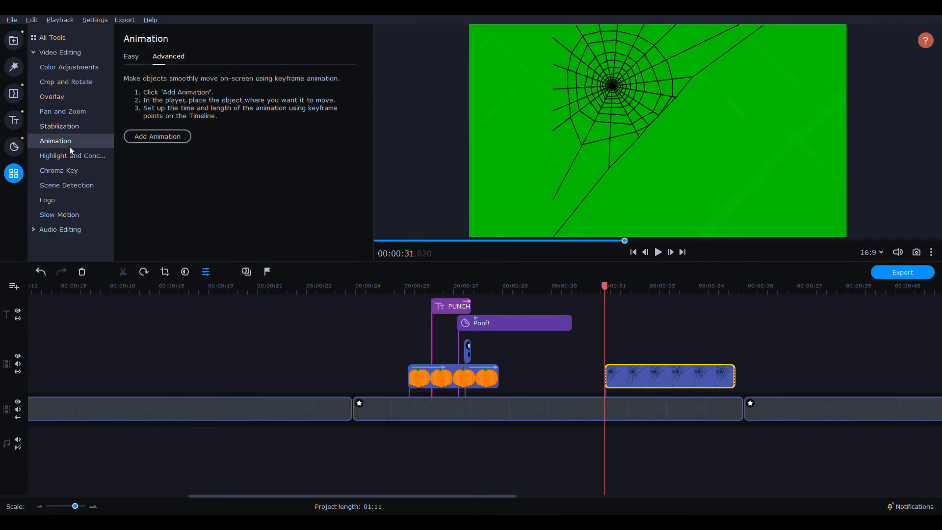
pyautogui.click(157, 137)
pyautogui.click(626, 369)
pyautogui.moveTo(625, 369); pyautogui.dragTo(606, 368)
pyautogui.scroll(-10, 599, 102)
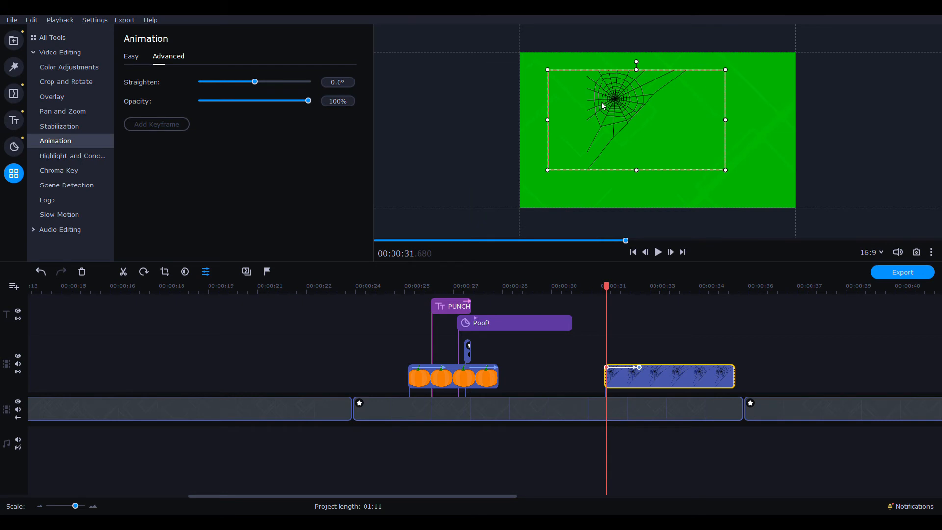
pyautogui.moveTo(614, 113); pyautogui.dragTo(527, 61)
pyautogui.scroll(-5, 534, 72)
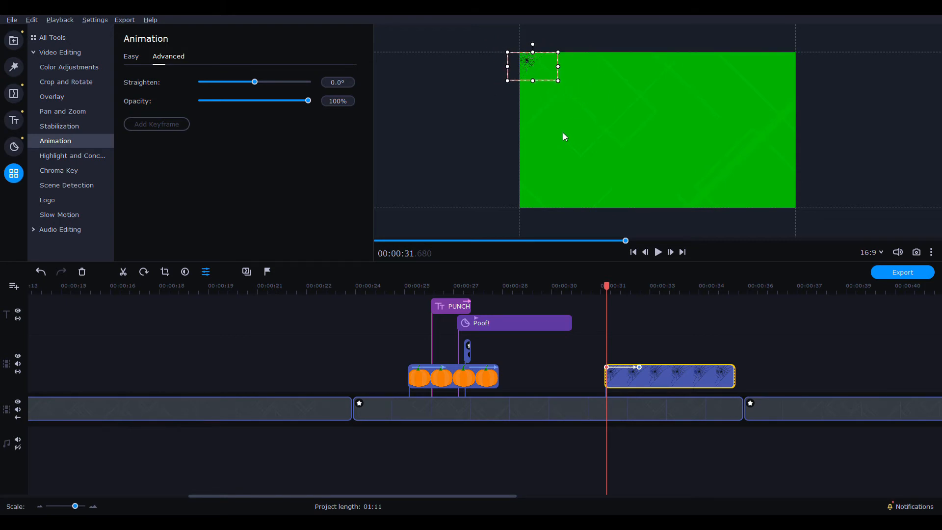
pyautogui.moveTo(309, 101); pyautogui.dragTo(265, 101)
# Step: Move the web's second keyframe to 00:00:34.585 and enlarge the web over the frame's upper-left area there
pyautogui.click(639, 367)
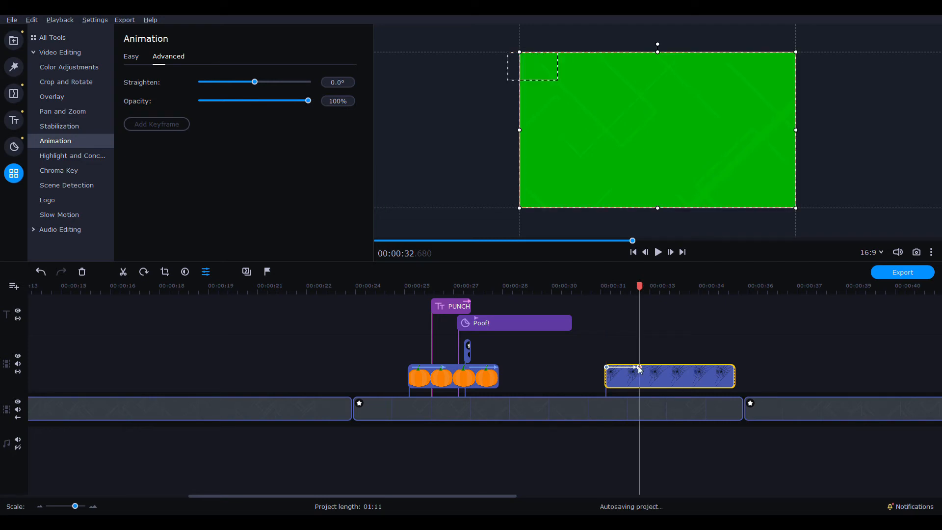
pyautogui.moveTo(636, 98); pyautogui.dragTo(554, 91)
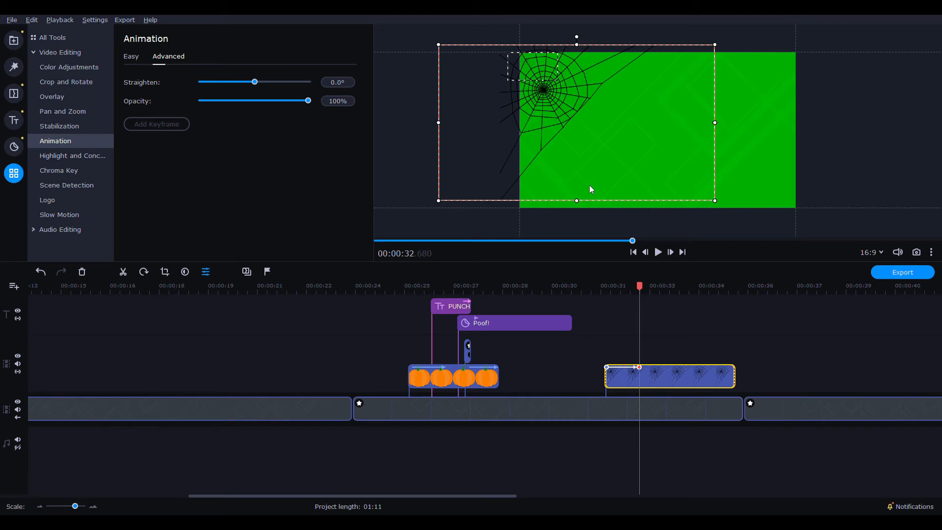
pyautogui.moveTo(638, 372); pyautogui.dragTo(705, 370)
pyautogui.scroll(6, 550, 133)
pyautogui.moveTo(553, 133); pyautogui.dragTo(581, 157)
pyautogui.scroll(2, 581, 155)
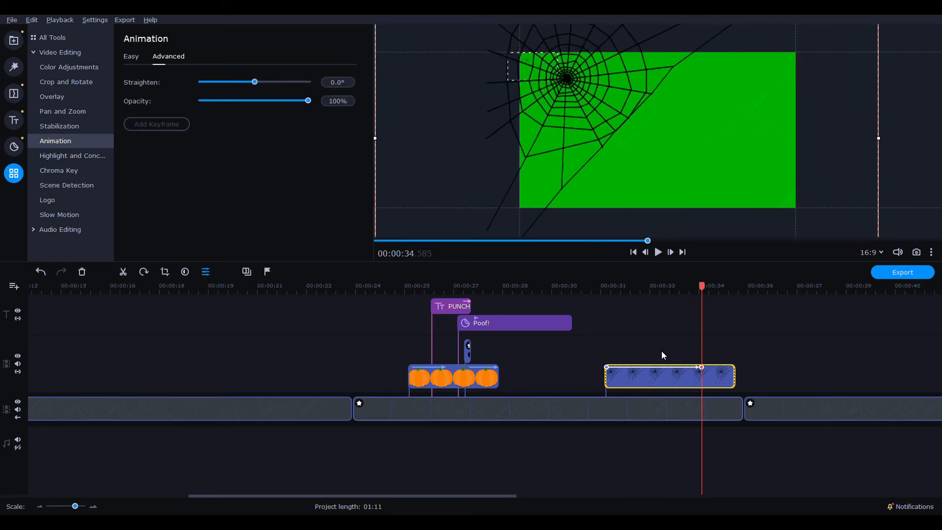
# Step: Preview the web animation and trim the spider web clip's end back to its last keyframe
pyautogui.click(596, 286)
pyautogui.click(659, 252)
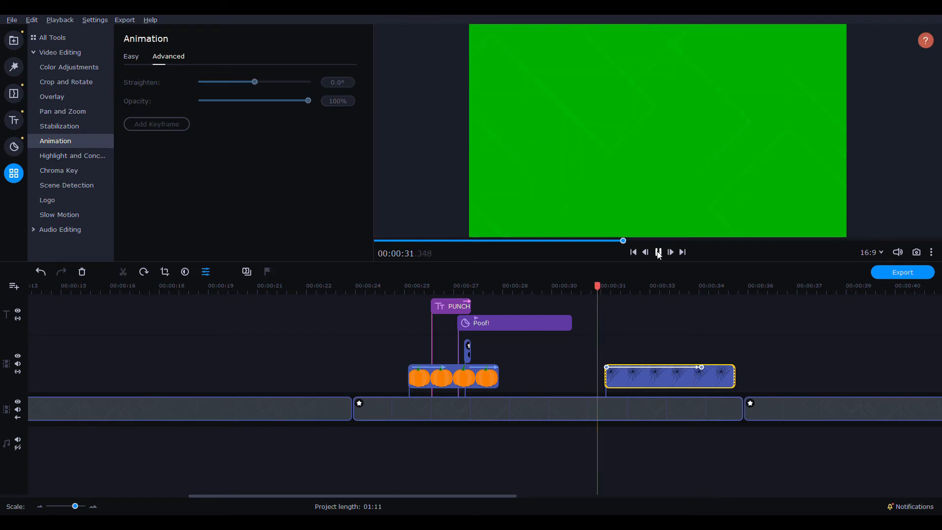
pyautogui.moveTo(734, 382); pyautogui.dragTo(708, 382)
pyautogui.click(599, 290)
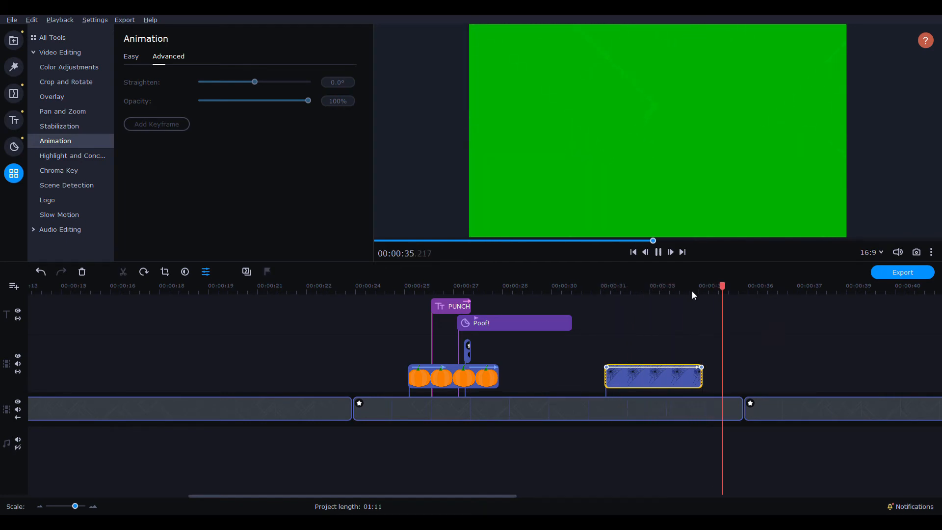
# Step: Move the web's second keyframe close to the first one and extend the clip's end to 00:00:35.095
pyautogui.click(658, 252)
pyautogui.moveTo(702, 367); pyautogui.dragTo(624, 367)
pyautogui.moveTo(705, 379); pyautogui.dragTo(718, 379)
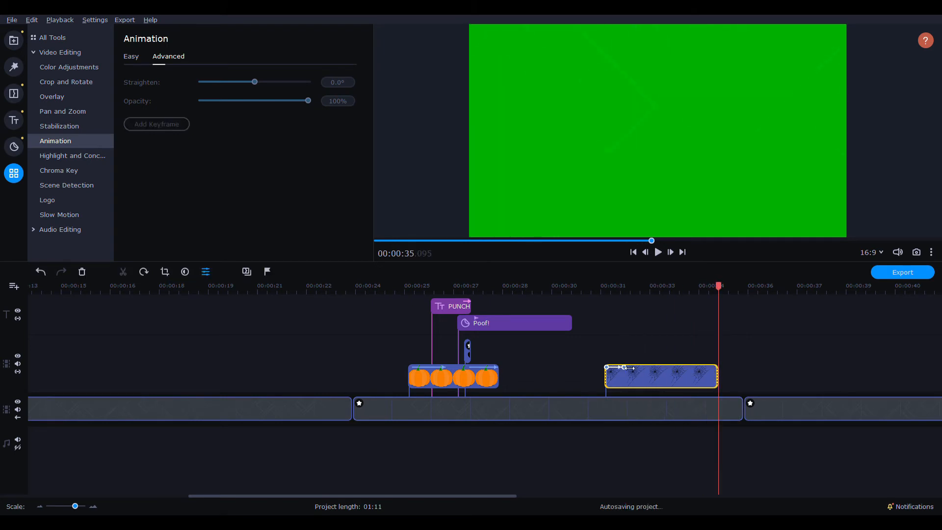
# Step: Move the spider web's second keyframe to about the middle of its clip
pyautogui.moveTo(626, 367); pyautogui.dragTo(658, 371)
pyautogui.click(607, 367)
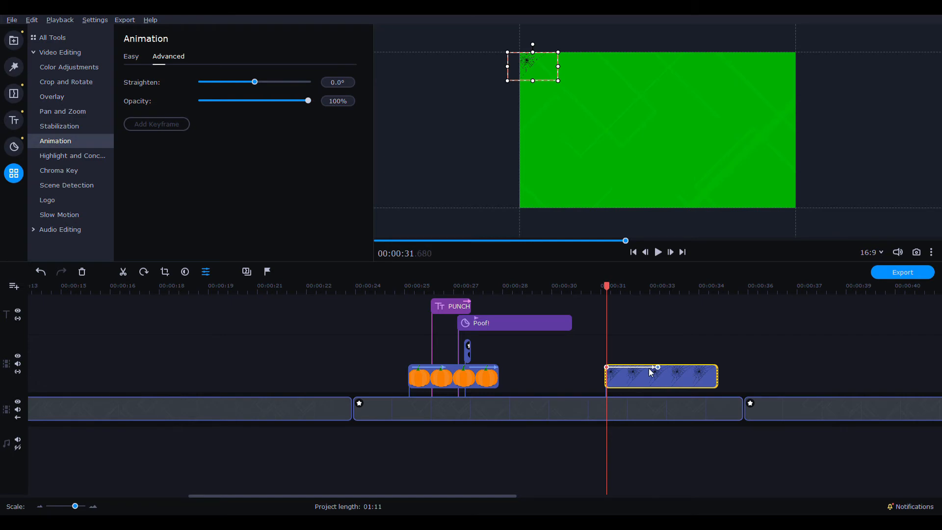
pyautogui.click(650, 373)
pyautogui.click(610, 370)
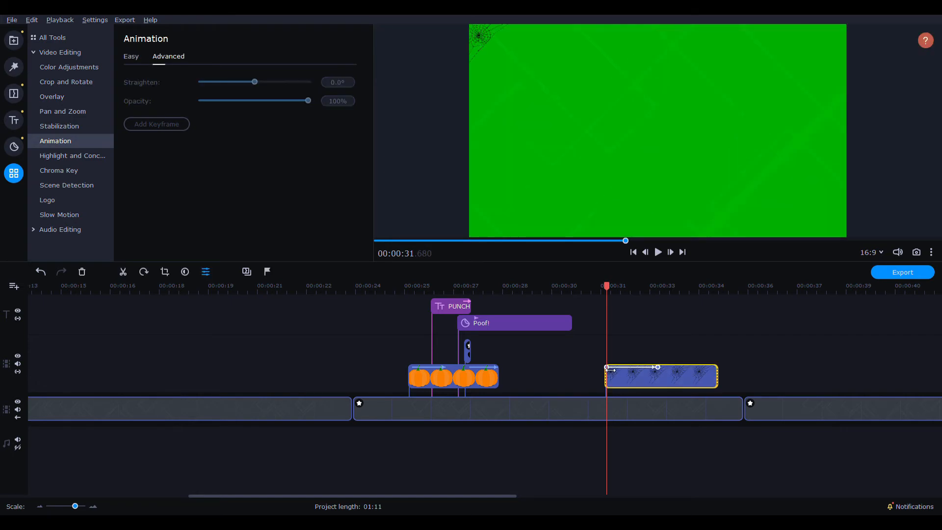
# Step: Add a third web keyframe at 00:00:33.570 with the web moved out past the frame's left edge, and preview the animation
pyautogui.click(669, 372)
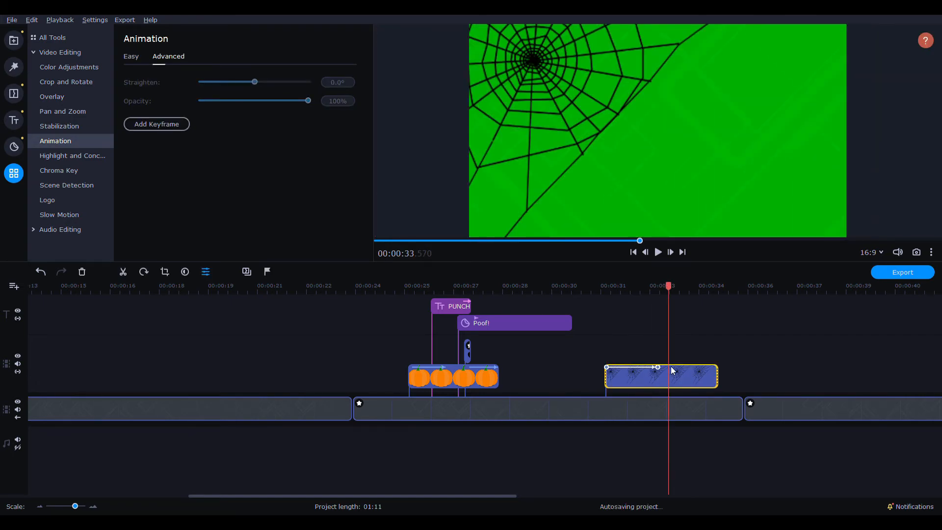
pyautogui.doubleClick(671, 366)
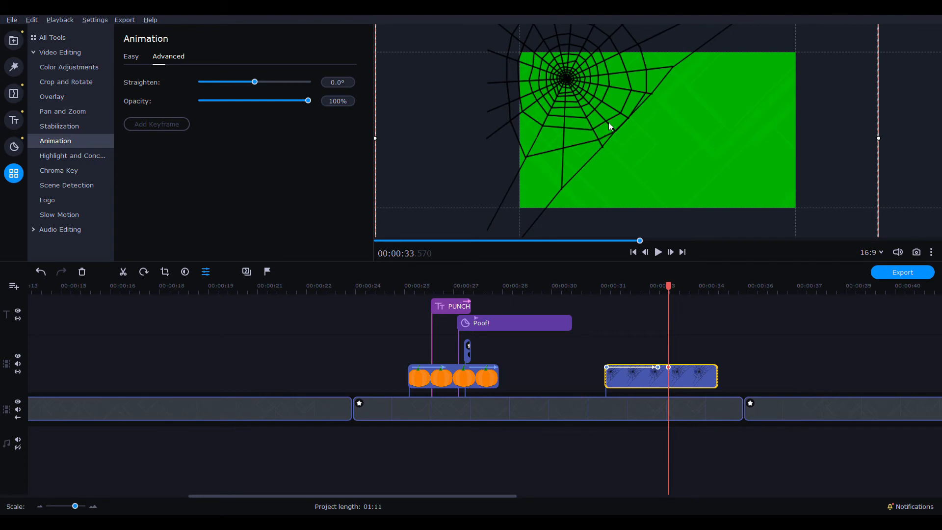
pyautogui.moveTo(602, 124); pyautogui.dragTo(414, 101)
pyautogui.click(586, 288)
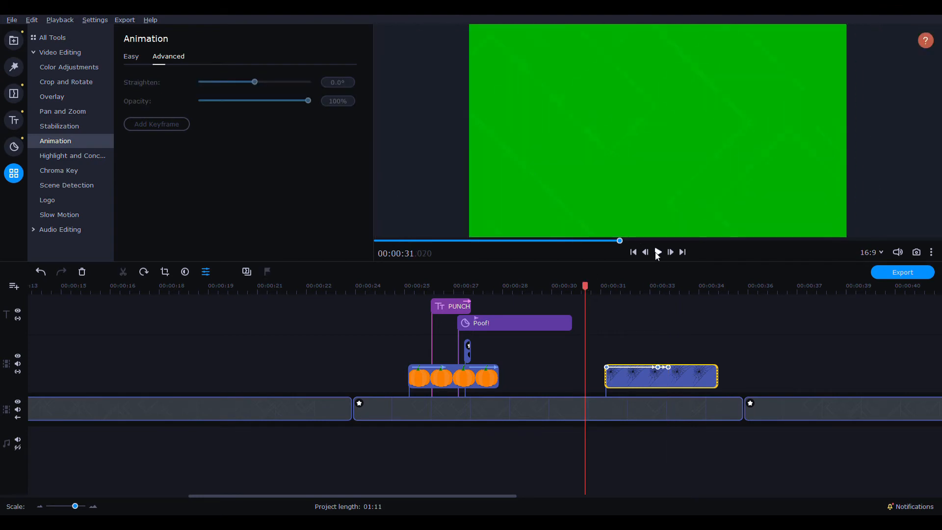
pyautogui.click(658, 253)
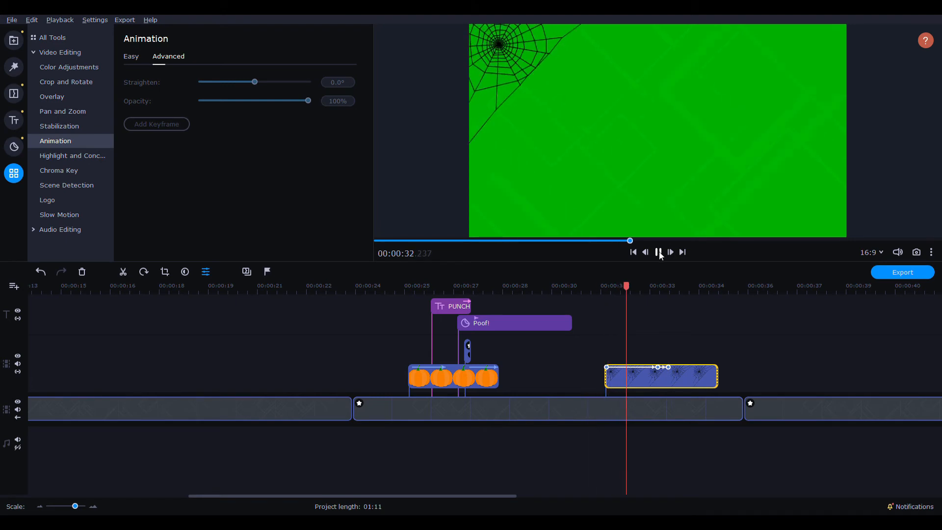
pyautogui.click(659, 253)
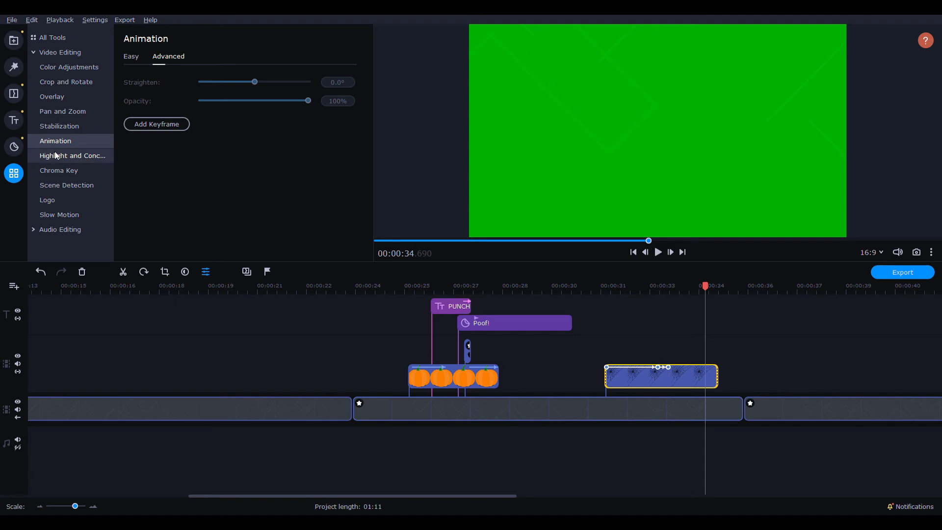
# Step: Add the Gradient arrow sticker from the Sketch category above the spider web clip at 00:00:31.920
pyautogui.click(14, 120)
pyautogui.click(14, 147)
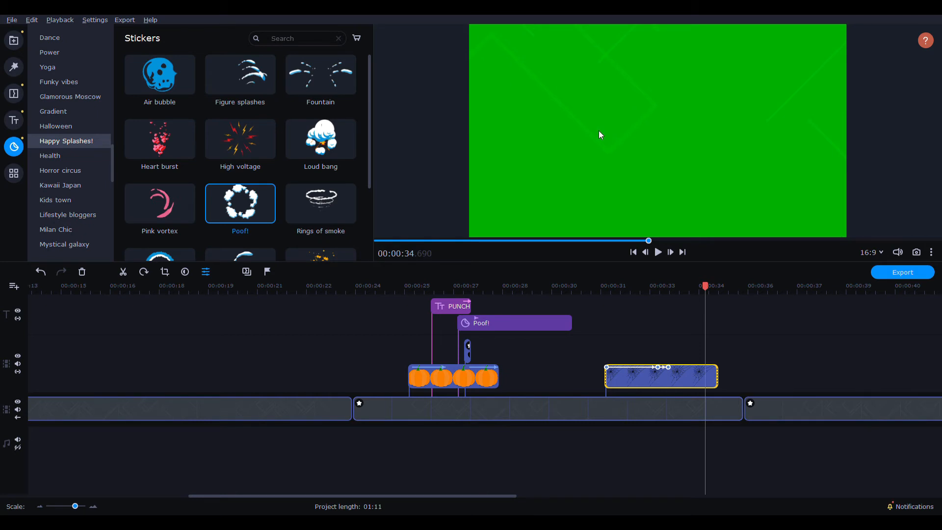
pyautogui.scroll(10, 54, 108)
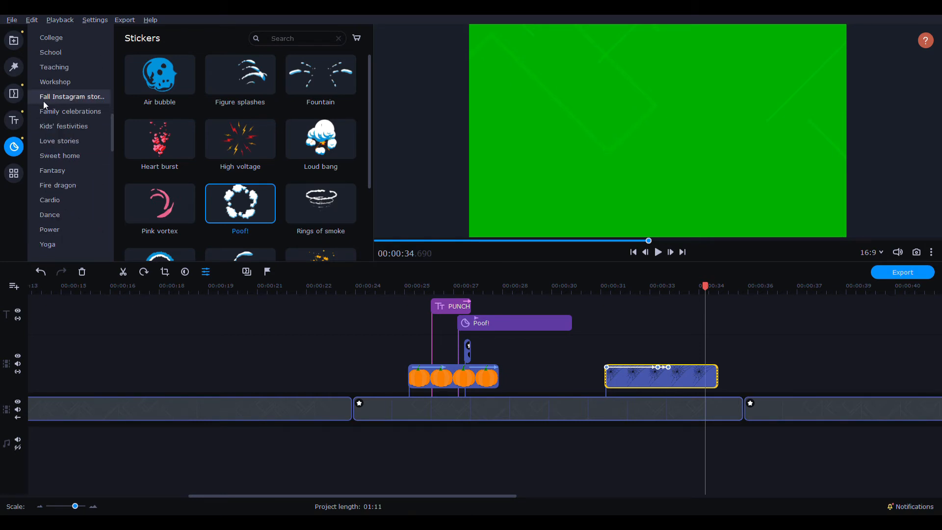
pyautogui.scroll(8, 51, 104)
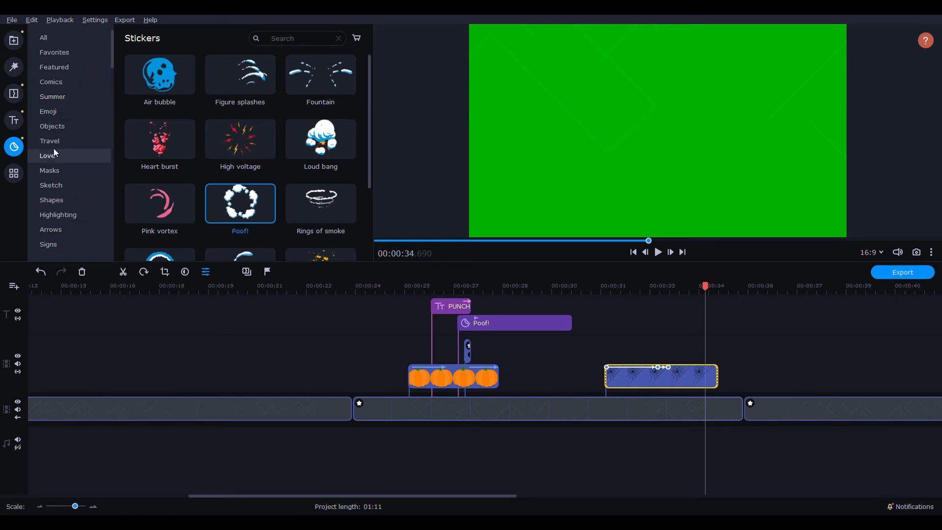
pyautogui.click(69, 185)
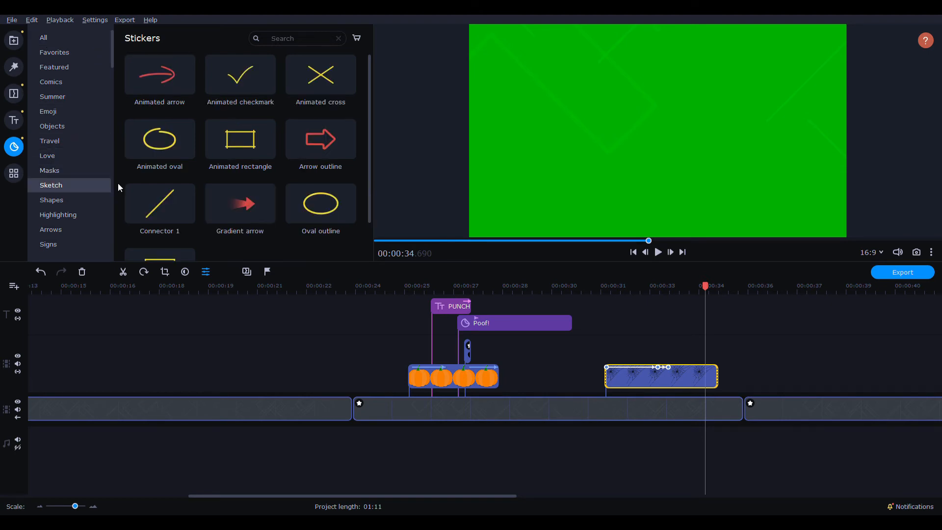
pyautogui.scroll(-1, 282, 171)
pyautogui.click(244, 167)
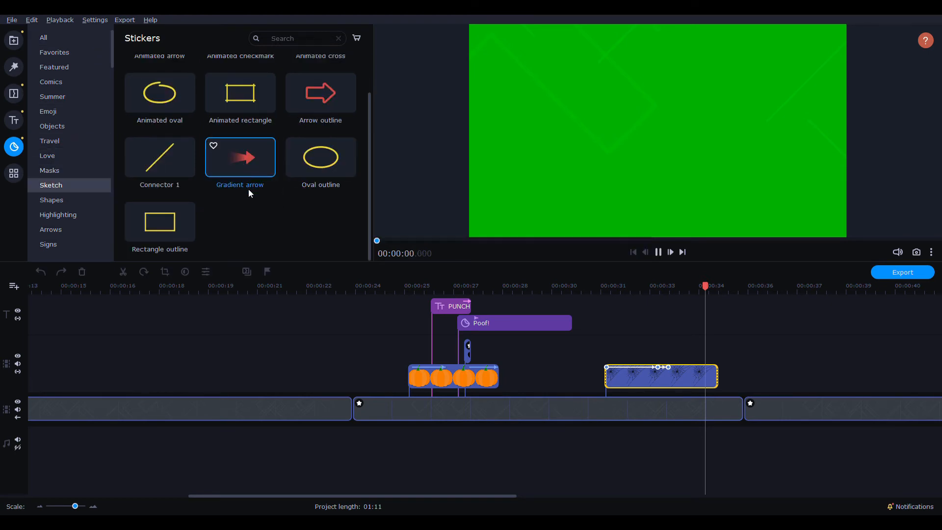
pyautogui.moveTo(242, 162); pyautogui.dragTo(616, 323)
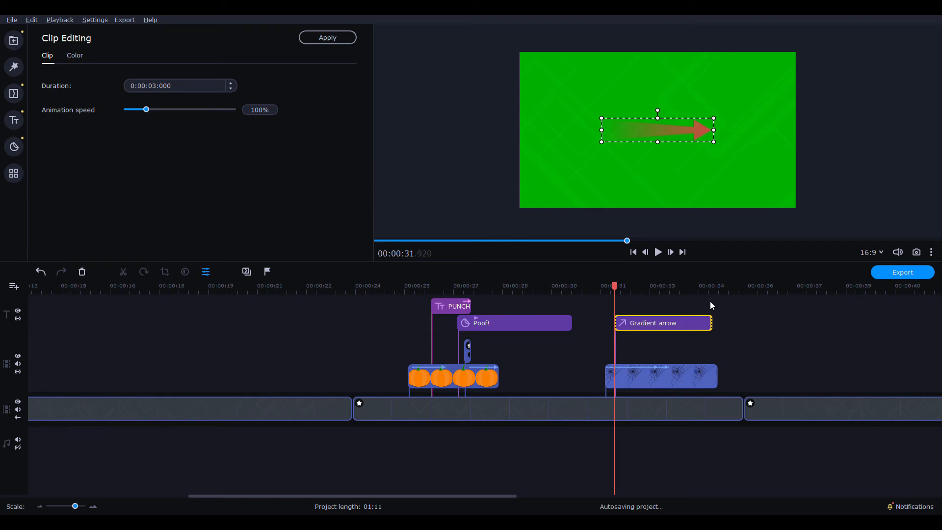
# Step: Shorten the gradient arrow horizontally and set its fill color to black
pyautogui.moveTo(735, 131); pyautogui.dragTo(672, 132)
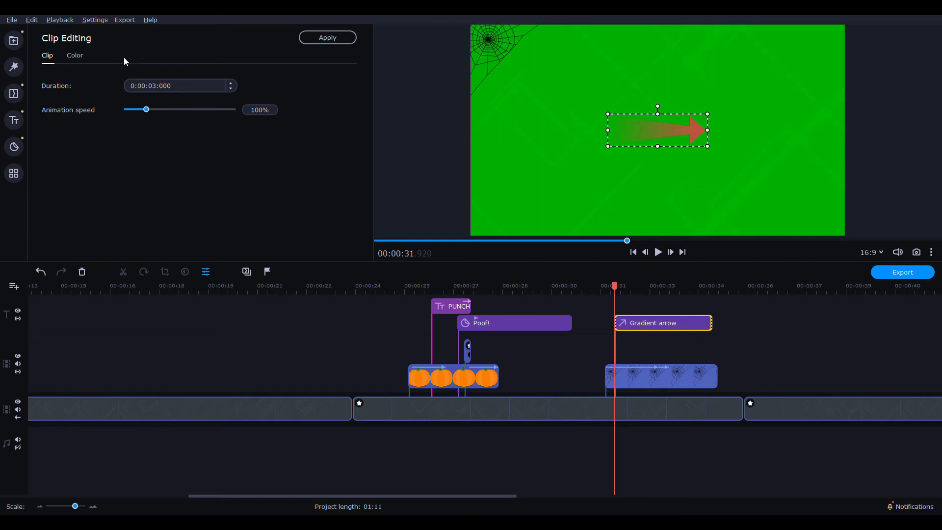
pyautogui.click(76, 56)
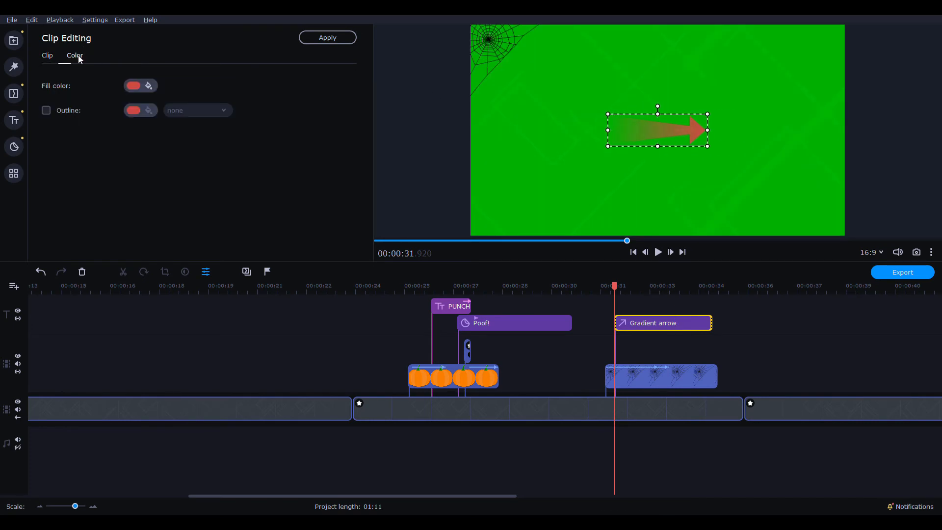
pyautogui.click(236, 130)
pyautogui.click(761, 239)
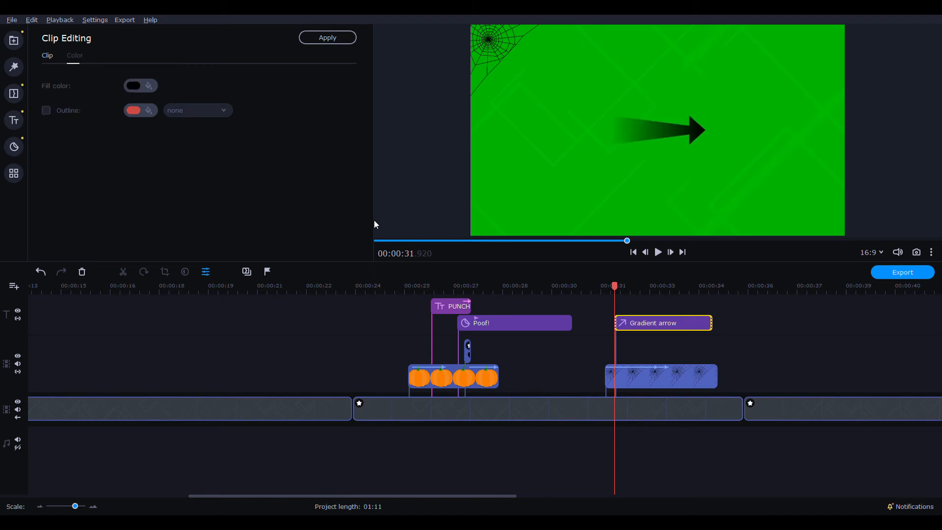
# Step: Paste a copy of the PUNCH title above the gradient arrow at 00:00:32.145 and change its text to DODGE
pyautogui.click(466, 307)
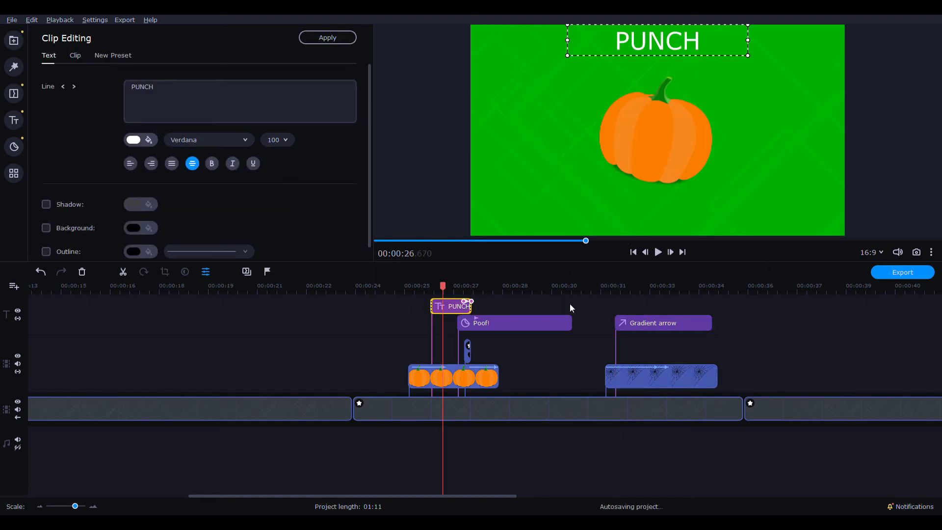
pyautogui.click(623, 287)
pyautogui.hotkey('ctrl', 'v')
pyautogui.doubleClick(641, 308)
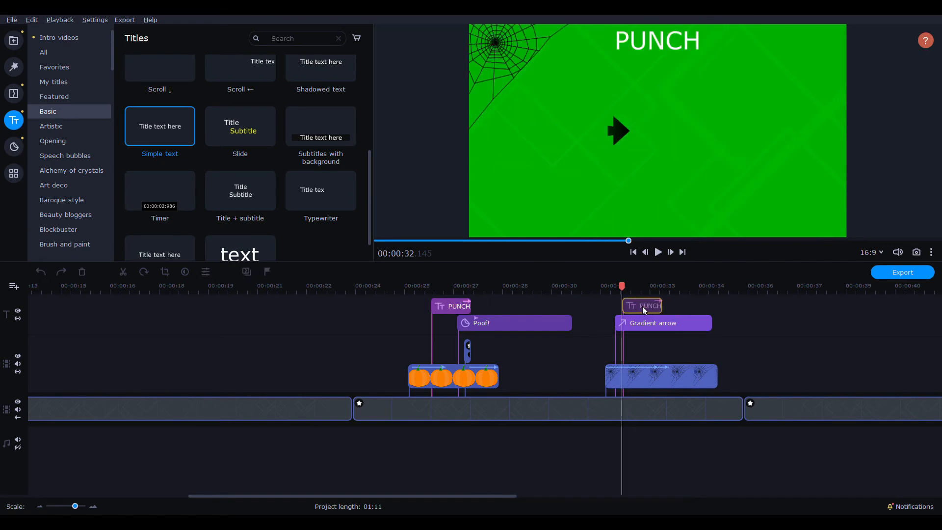
pyautogui.doubleClick(703, 44)
pyautogui.write('DODGE')
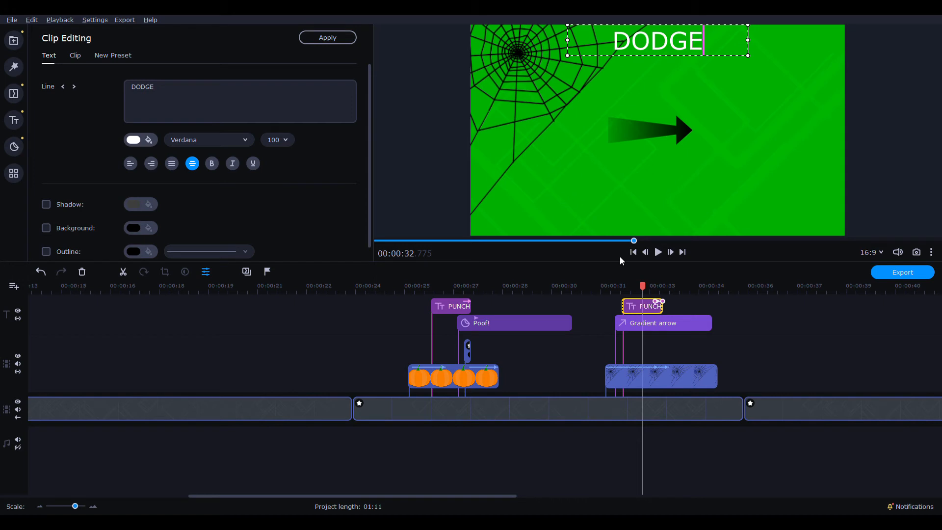
# Step: Preview the spider web section with the black arrow and the DODGE title
pyautogui.click(611, 284)
pyautogui.click(660, 252)
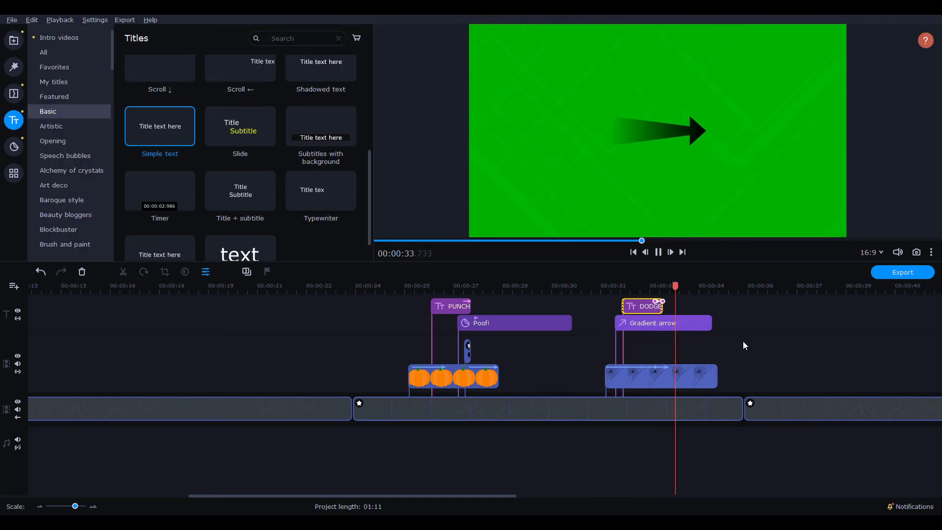
pyautogui.click(659, 252)
# Step: Trim the gradient arrow's end to the DODGE title's end and the spider web clip's end to its last keyframe
pyautogui.moveTo(712, 325); pyautogui.dragTo(668, 327)
pyautogui.click(697, 375)
pyautogui.moveTo(721, 376); pyautogui.dragTo(670, 376)
pyautogui.click(682, 362)
pyautogui.click(591, 286)
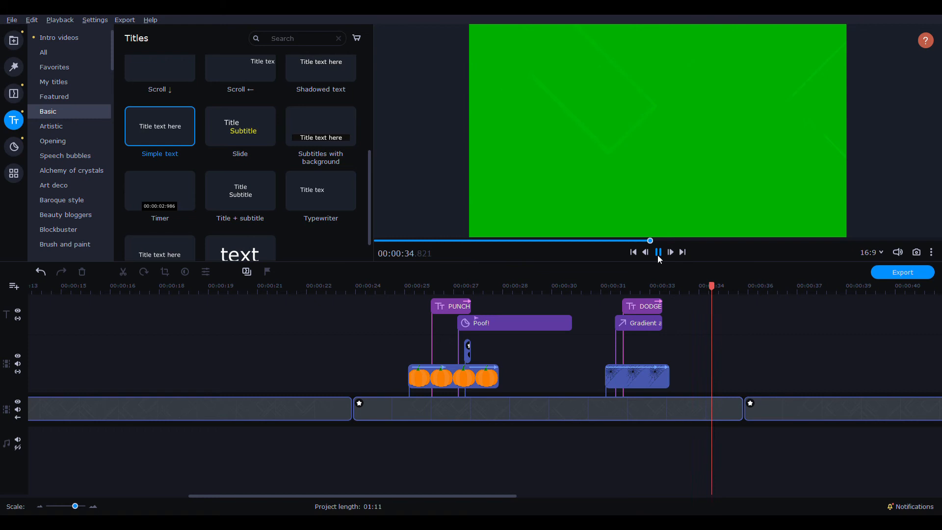
# Step: Extend the spider web clip's end and its last keyframe to 00:00:33.925 and preview the section
pyautogui.moveTo(664, 376); pyautogui.dragTo(679, 376)
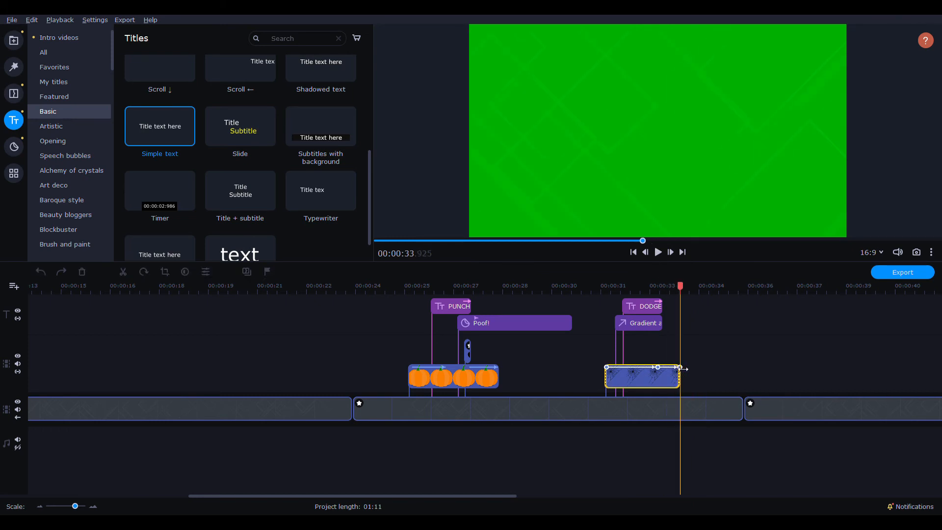
pyautogui.click(591, 287)
pyautogui.click(659, 252)
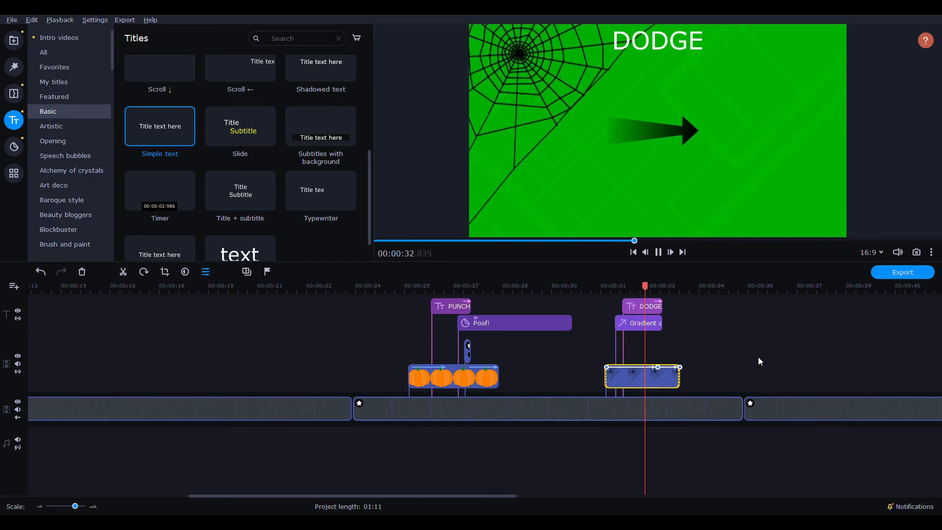
pyautogui.click(659, 253)
# Step: Add bat-1775692_1280.png from the media bin to the overlay track at 00:00:34.860, after the spider web clip
pyautogui.click(14, 40)
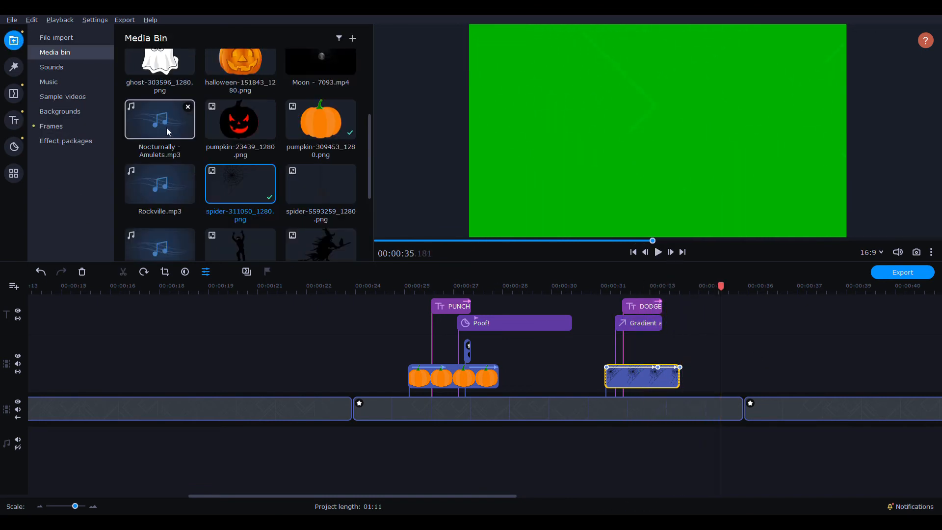
pyautogui.scroll(-3, 246, 181)
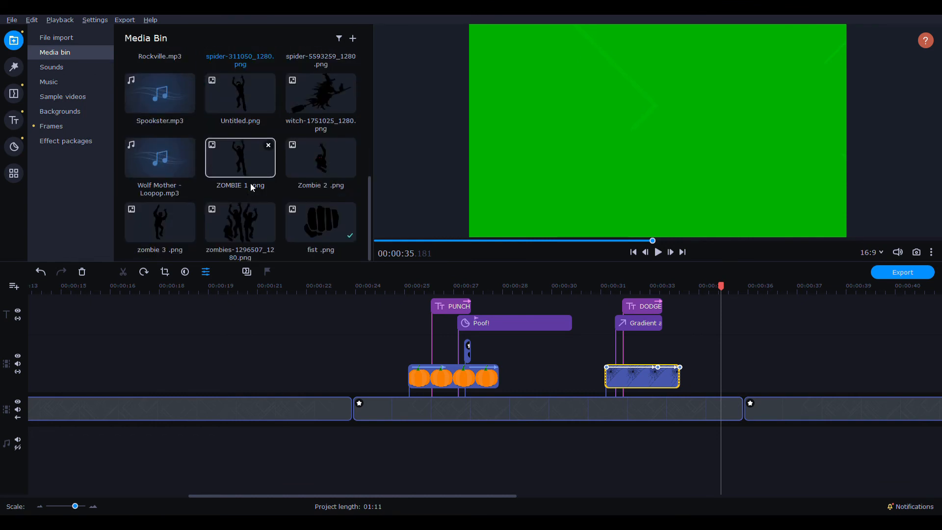
pyautogui.scroll(6, 255, 185)
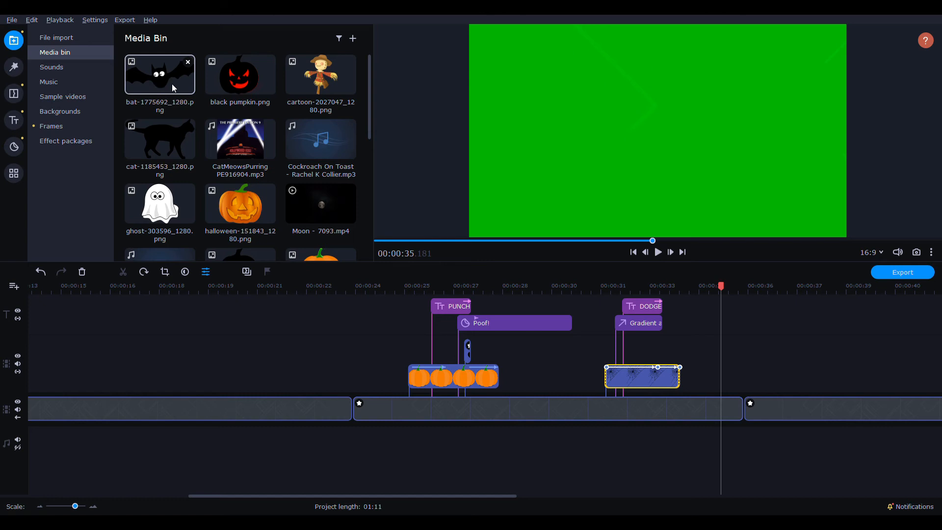
pyautogui.moveTo(172, 88); pyautogui.dragTo(717, 334)
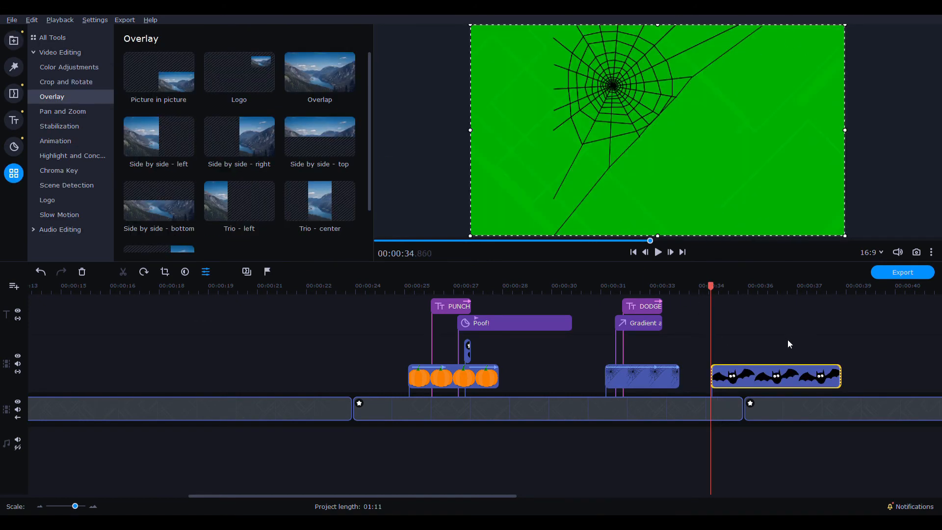
# Step: Add an animation to the bat clip, and on its first keyframe shrink the bat and place it just outside the frame's upper-right edge
pyautogui.click(56, 141)
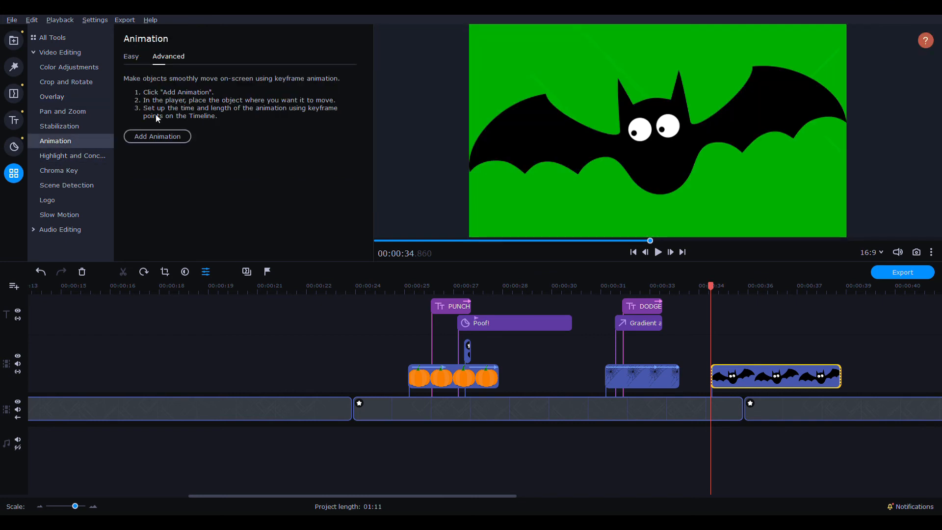
pyautogui.click(158, 136)
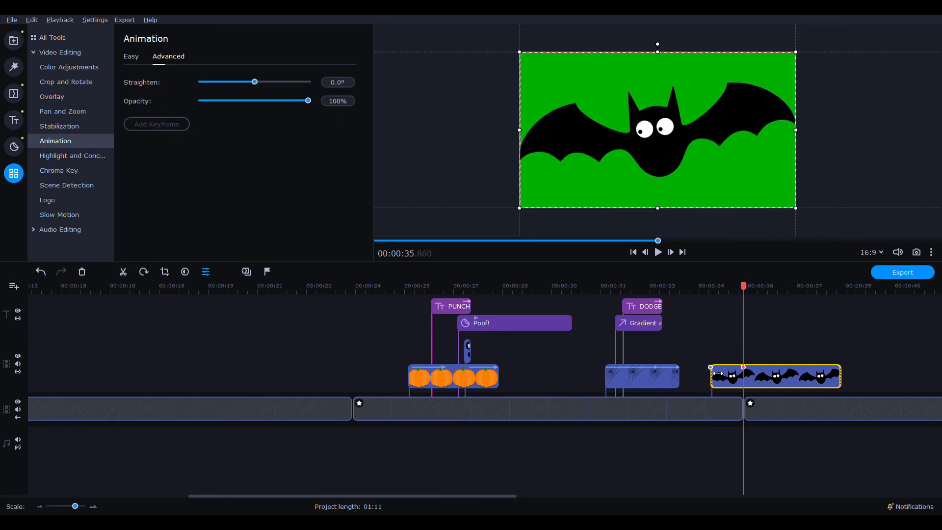
pyautogui.click(717, 373)
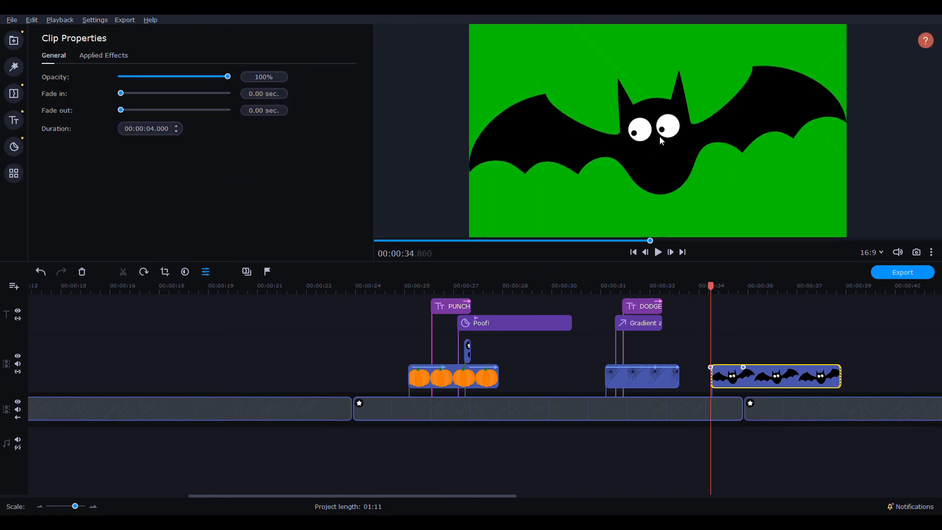
pyautogui.click(711, 367)
pyautogui.moveTo(643, 148); pyautogui.dragTo(914, 91)
pyautogui.scroll(-10, 924, 104)
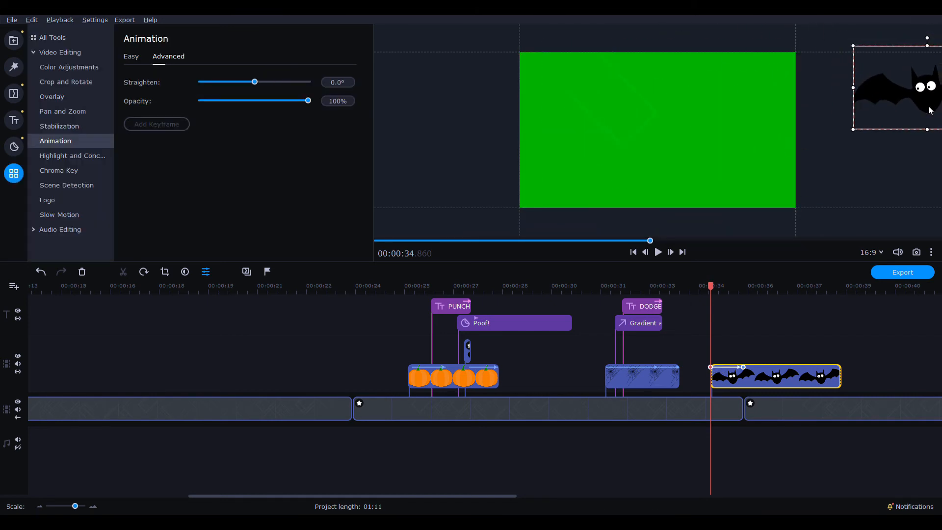
pyautogui.moveTo(931, 111); pyautogui.dragTo(858, 99)
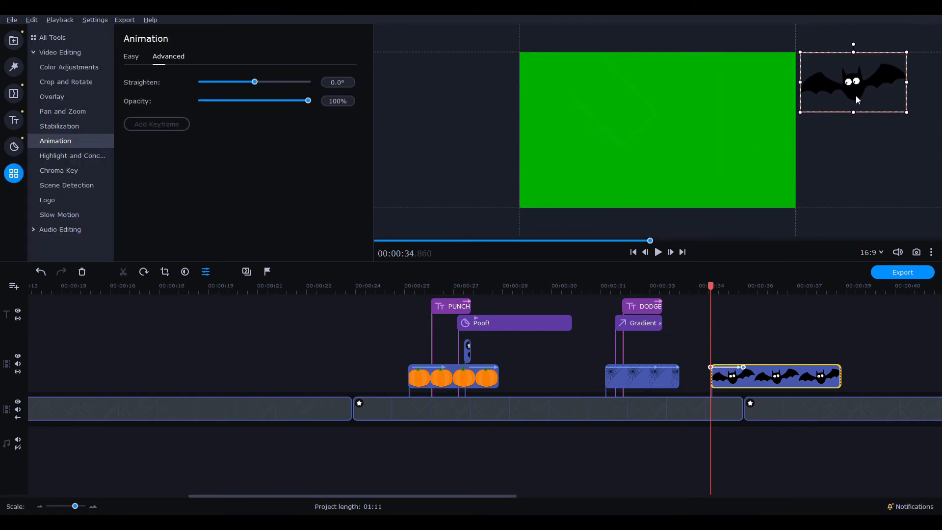
# Step: Move the bat's second keyframe to 00:00:38.605, and there shrink the bat and place it just outside the frame's upper-left edge
pyautogui.moveTo(744, 369); pyautogui.dragTo(835, 367)
pyautogui.scroll(-8, 684, 139)
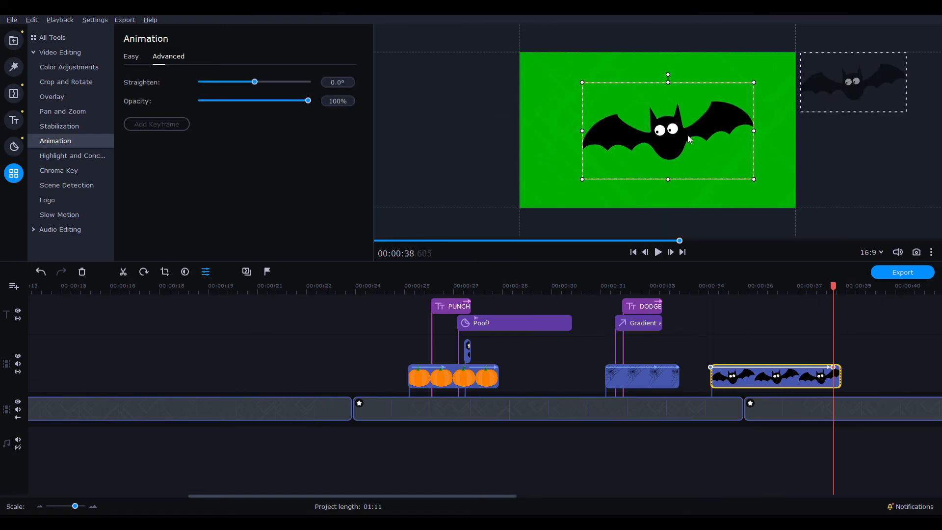
pyautogui.moveTo(684, 139); pyautogui.dragTo(472, 86)
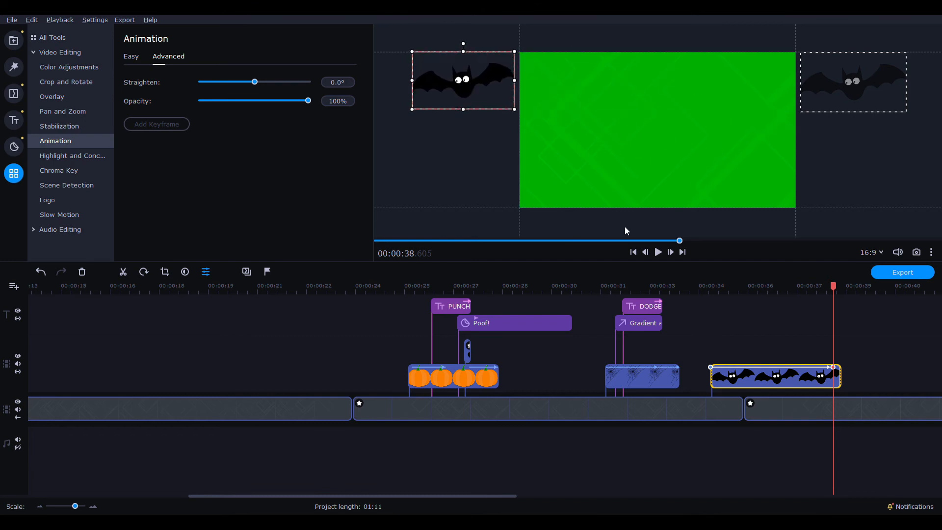
pyautogui.click(700, 291)
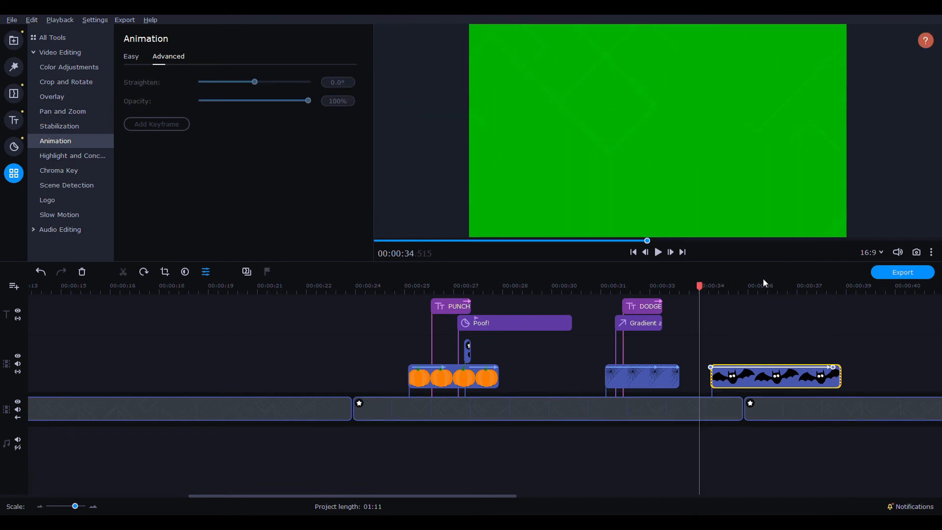
# Step: Preview the bat's flight and add bat keyframes at 00:00:35.550 and 00:00:36.210, lowering the bat at the first and raising it at the second
pyautogui.click(658, 253)
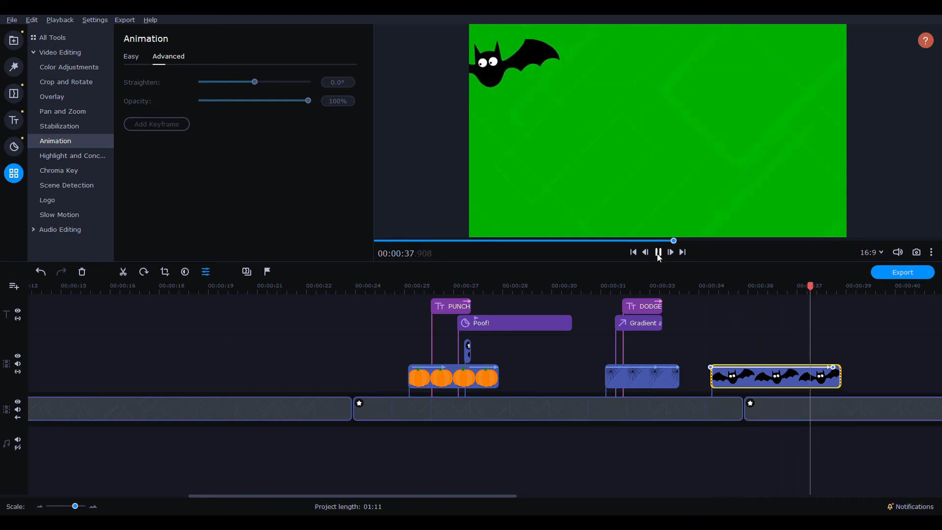
pyautogui.click(658, 252)
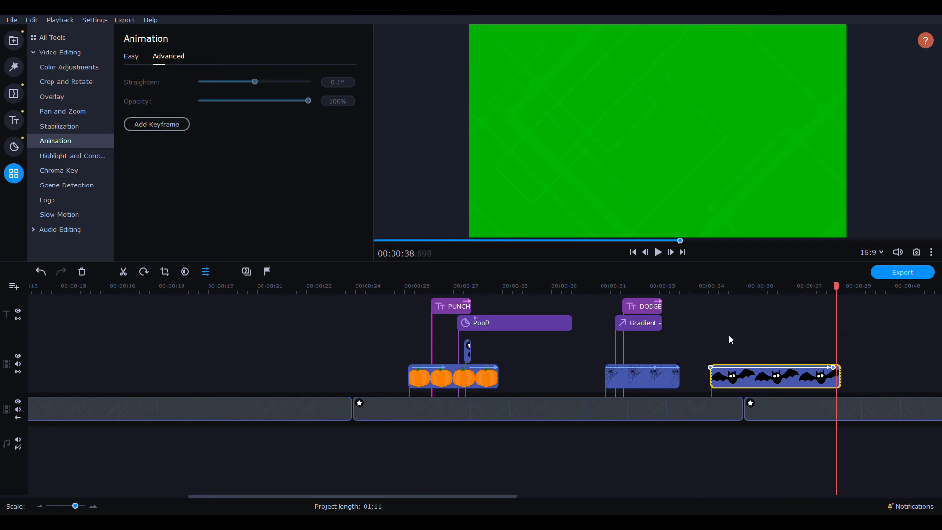
pyautogui.click(735, 373)
pyautogui.doubleClick(735, 371)
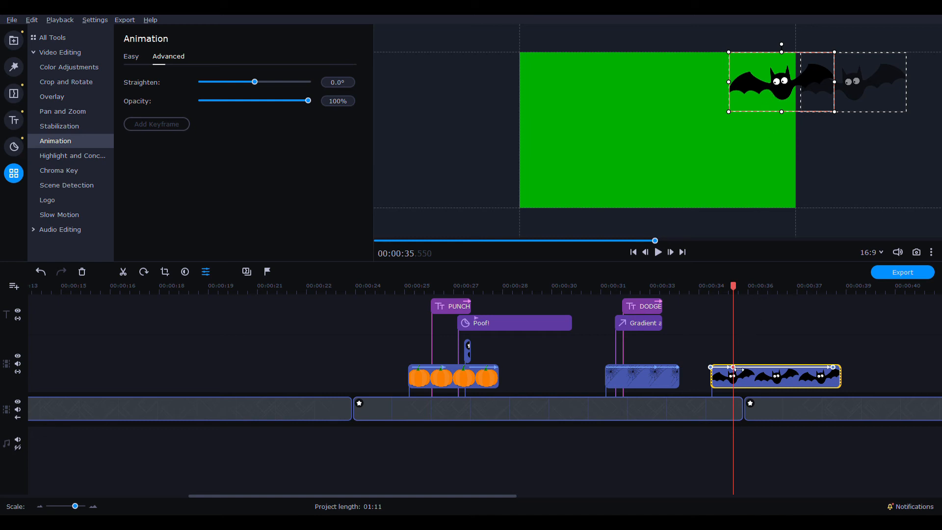
pyautogui.moveTo(774, 84); pyautogui.dragTo(764, 96)
pyautogui.click(756, 374)
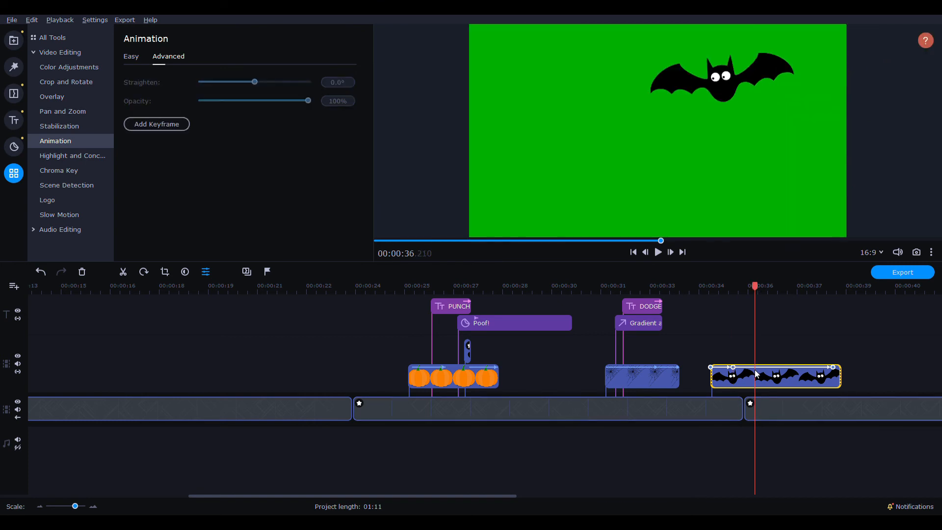
pyautogui.doubleClick(760, 370)
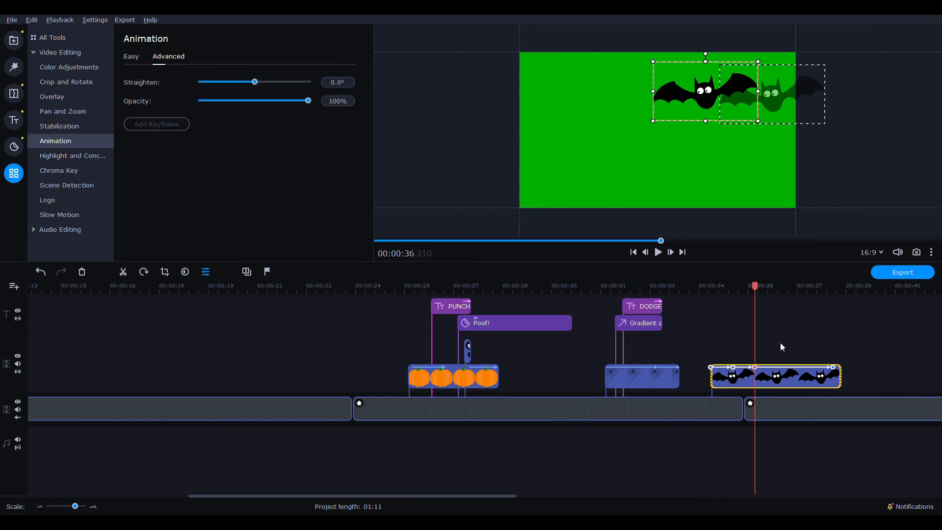
pyautogui.moveTo(712, 96); pyautogui.dragTo(712, 87)
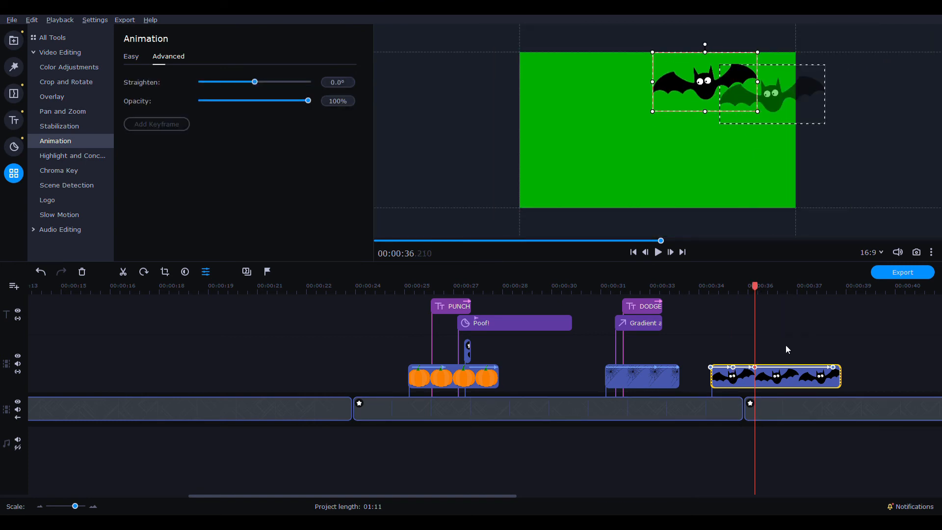
# Step: Add three more bat keyframes, the last two at 00:00:37.485 and 00:00:38.100, placing the bat alternately lower, higher and lower along its path
pyautogui.click(775, 370)
pyautogui.doubleClick(776, 370)
pyautogui.moveTo(637, 87); pyautogui.dragTo(580, 79)
pyautogui.doubleClick(797, 372)
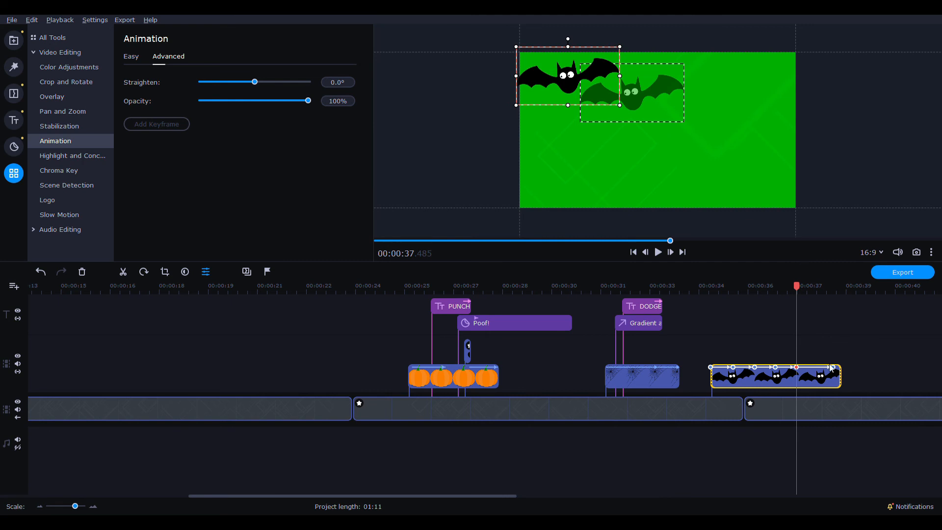
pyautogui.click(816, 375)
pyautogui.doubleClick(817, 376)
pyautogui.moveTo(525, 89); pyautogui.dragTo(516, 95)
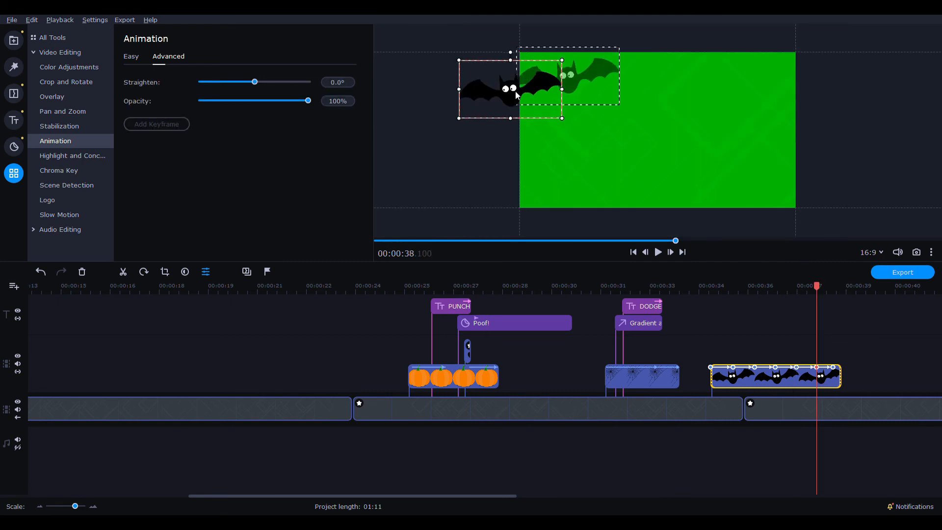
# Step: Play back the bat's wavy flight from just before its clip until it leaves the frame
pyautogui.click(690, 288)
pyautogui.click(658, 253)
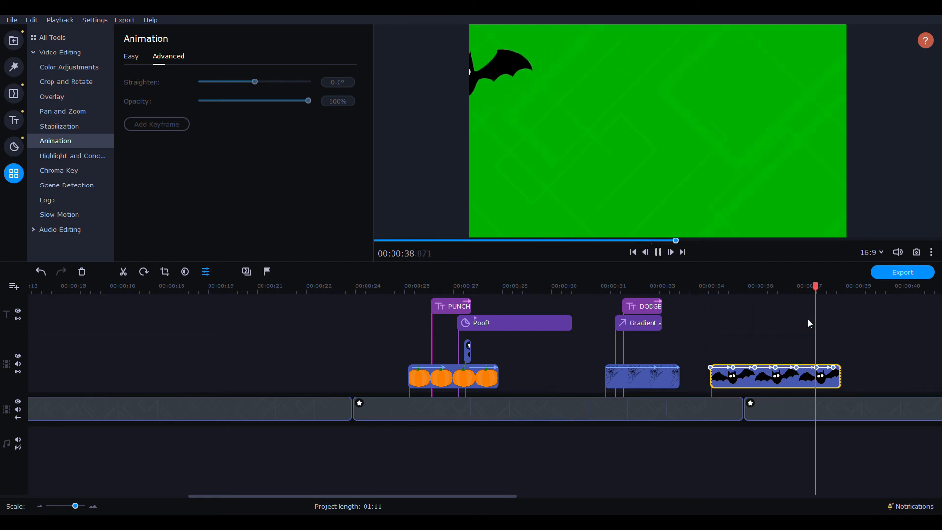
pyautogui.press('space')
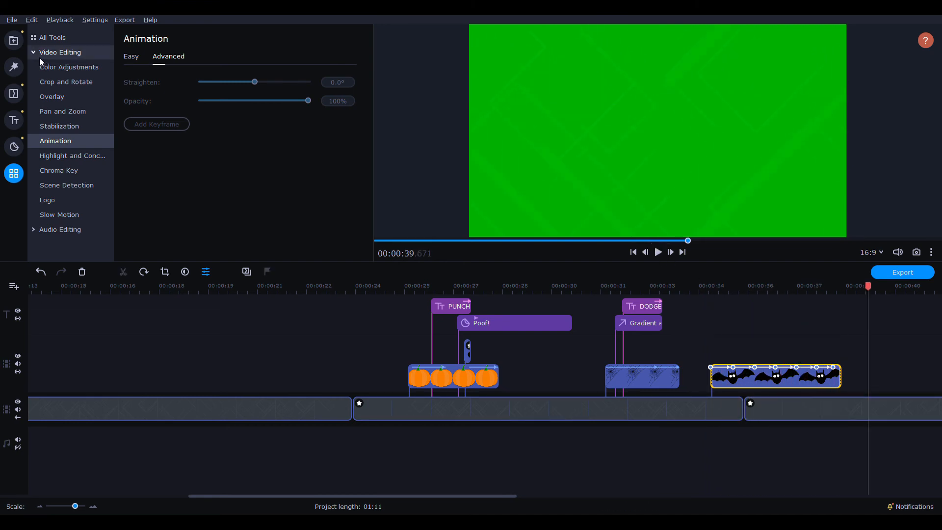
# Step: Add ghost-303596_1280.png from the media bin to an overlay track at 00:00:20.850, before the pumpkin clip
pyautogui.click(14, 40)
pyautogui.moveTo(160, 204); pyautogui.dragTo(309, 393)
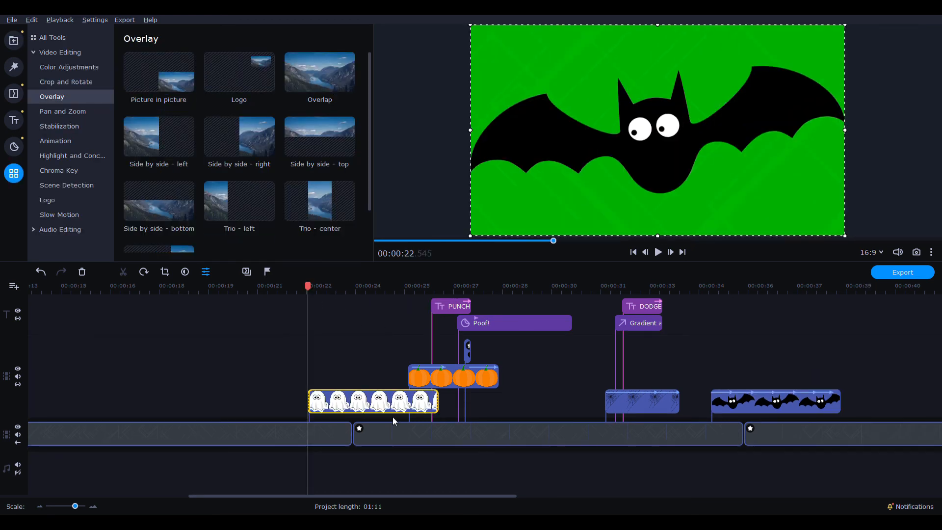
pyautogui.moveTo(385, 403); pyautogui.dragTo(328, 398)
# Step: Add an animation to the ghost clip, and on its first keyframe shrink the ghost and place it just outside the frame's right edge
pyautogui.click(87, 137)
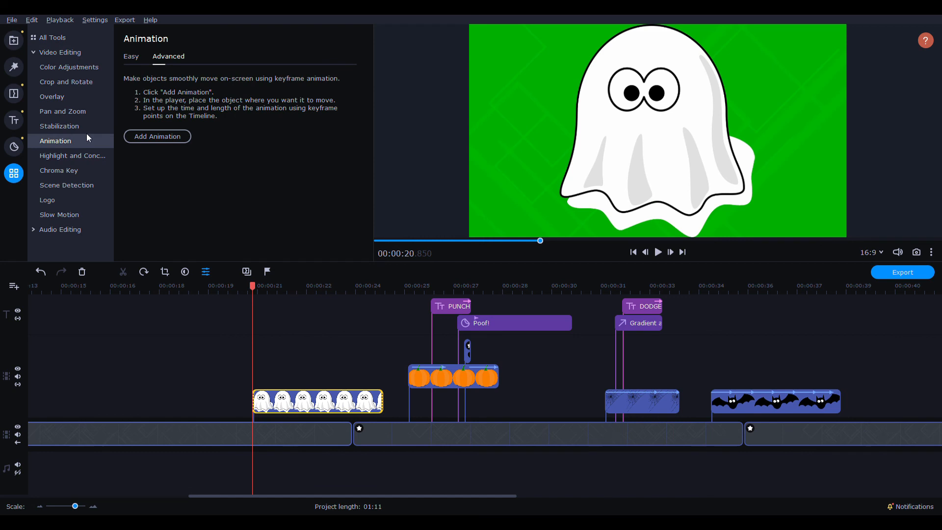
pyautogui.click(157, 136)
pyautogui.click(284, 378)
pyautogui.click(253, 392)
pyautogui.scroll(-6, 659, 141)
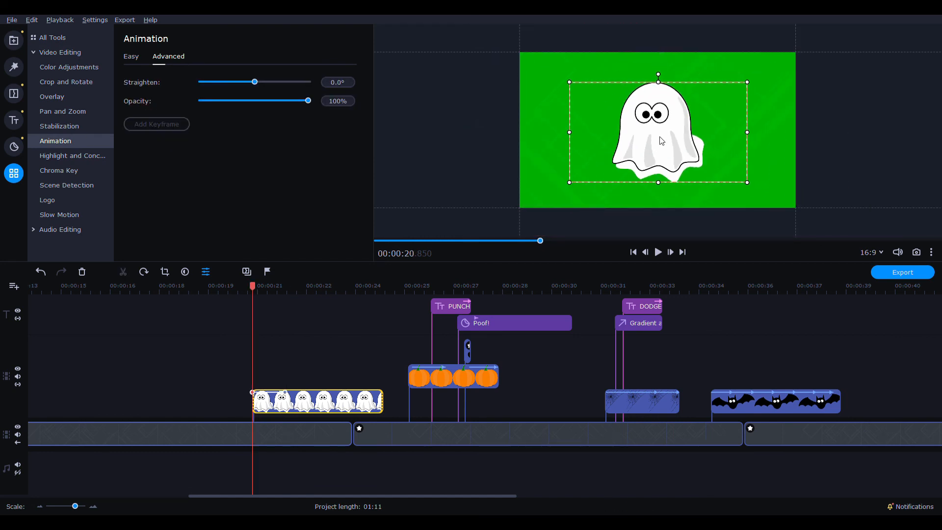
pyautogui.moveTo(664, 147); pyautogui.dragTo(841, 160)
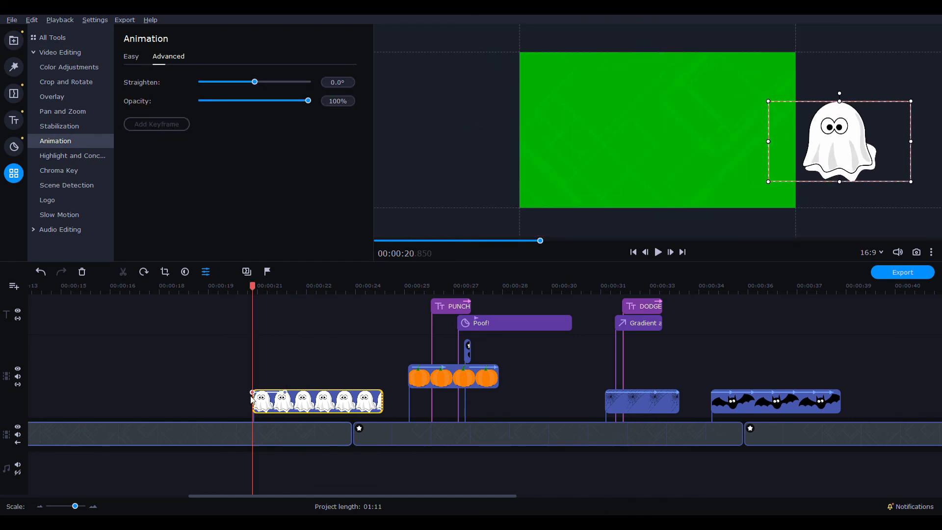
# Step: On the ghost's second keyframe at 00:00:21.850, shrink the ghost and place it half inside the frame's right edge
pyautogui.click(285, 393)
pyautogui.scroll(-5, 632, 154)
pyautogui.moveTo(641, 158); pyautogui.dragTo(776, 162)
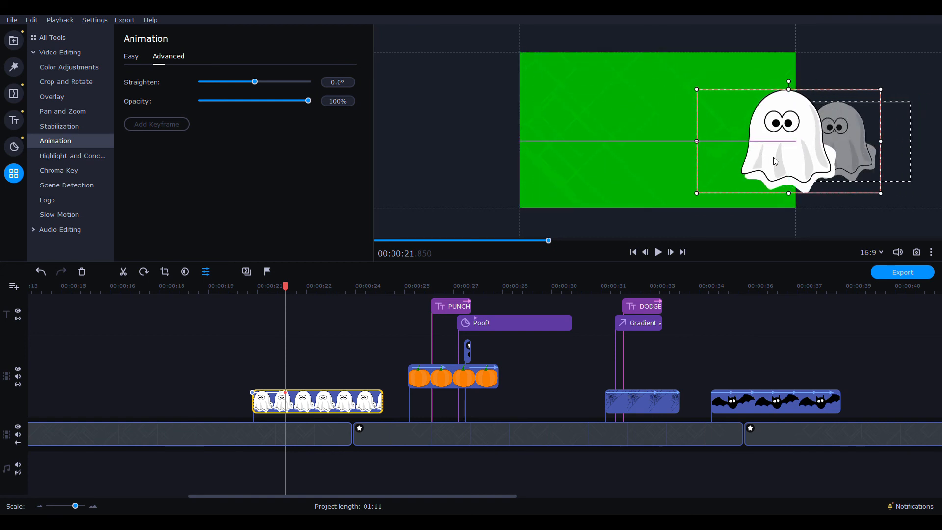
# Step: Add a holding keyframe for the ghost, then another at 00:00:22.470 with the ghost rotated 61° and moved outside the right edge
pyautogui.click(295, 393)
pyautogui.click(305, 397)
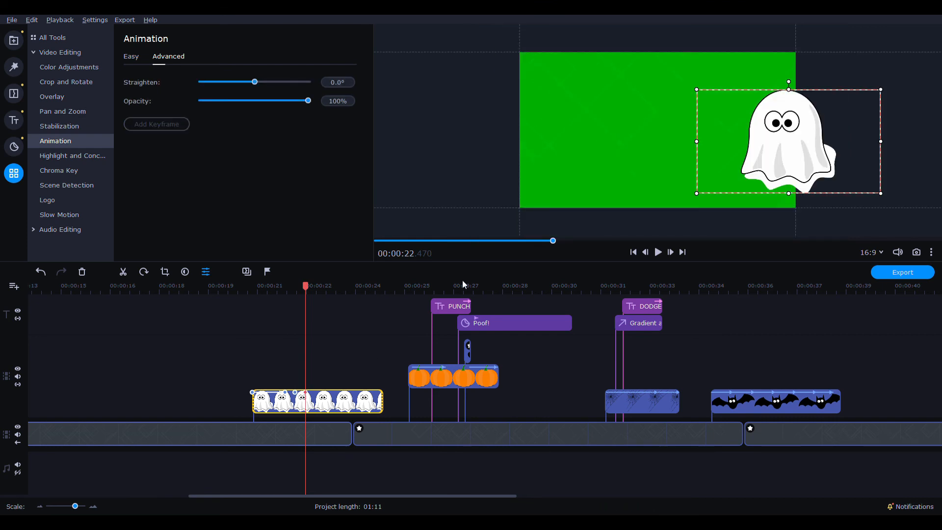
pyautogui.moveTo(795, 85); pyautogui.dragTo(892, 146)
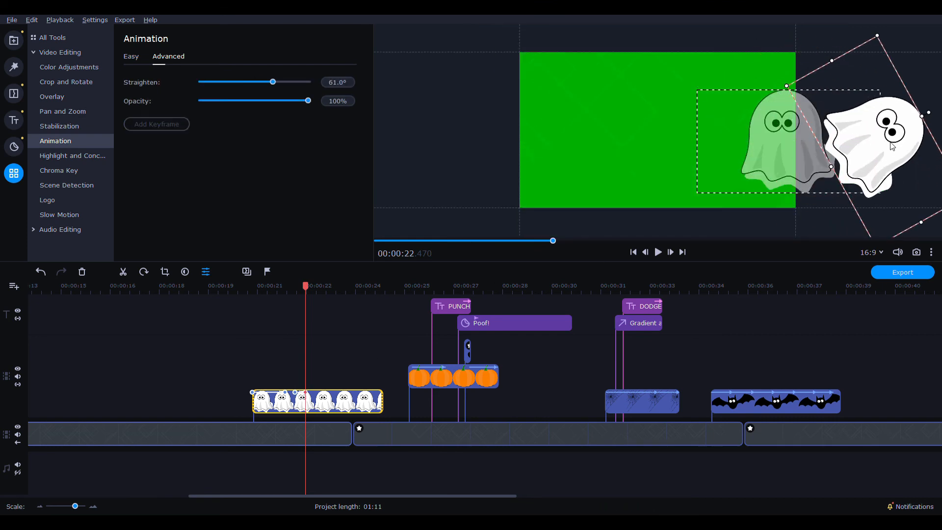
# Step: Play back the ghost peeking in from the right edge and tilting away
pyautogui.click(240, 295)
pyautogui.click(658, 252)
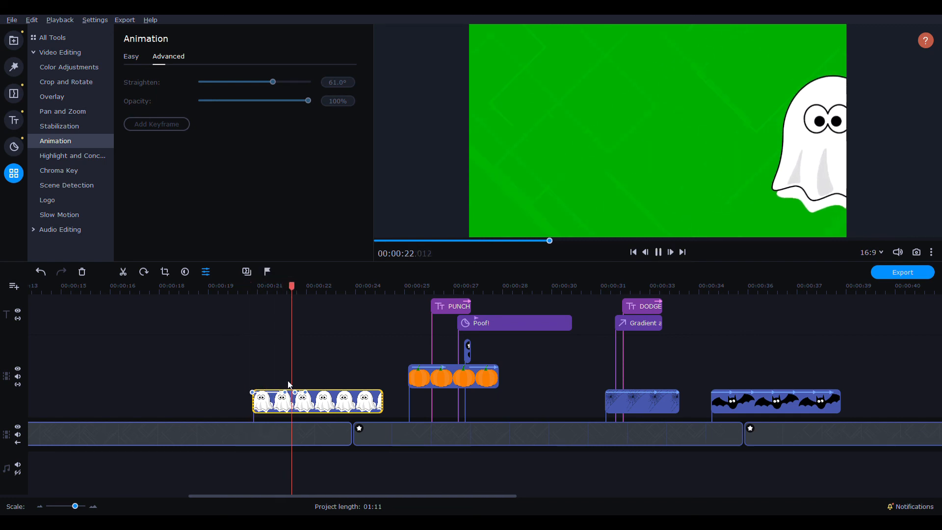
pyautogui.click(658, 251)
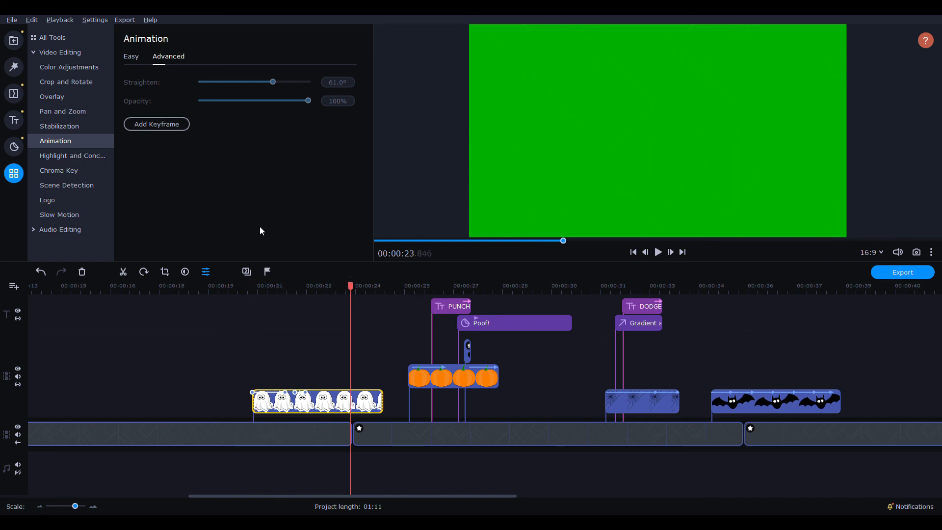
# Step: Import Cartoon_Boing.mp3 and place it on the audio track at 00:00:27.310, aligned with the fist's punch on the pumpkin
pyautogui.click(469, 351)
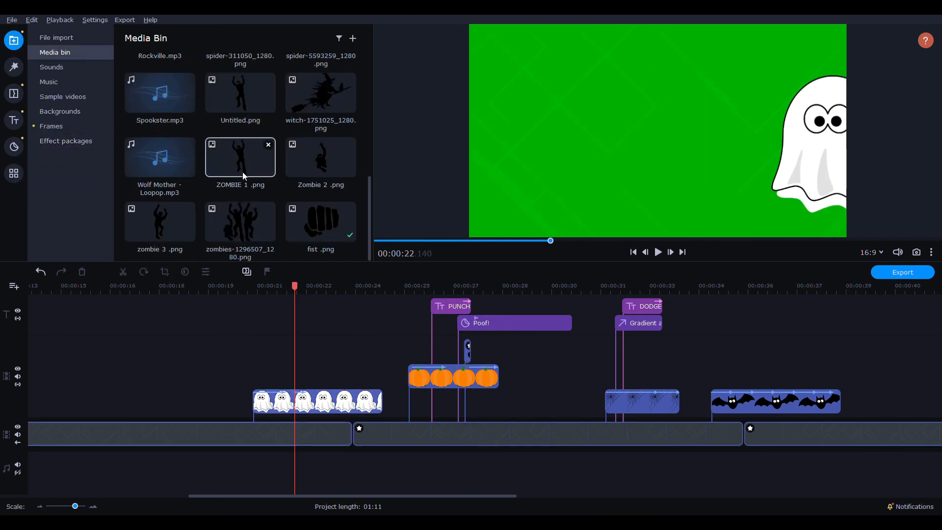
pyautogui.scroll(5, 244, 170)
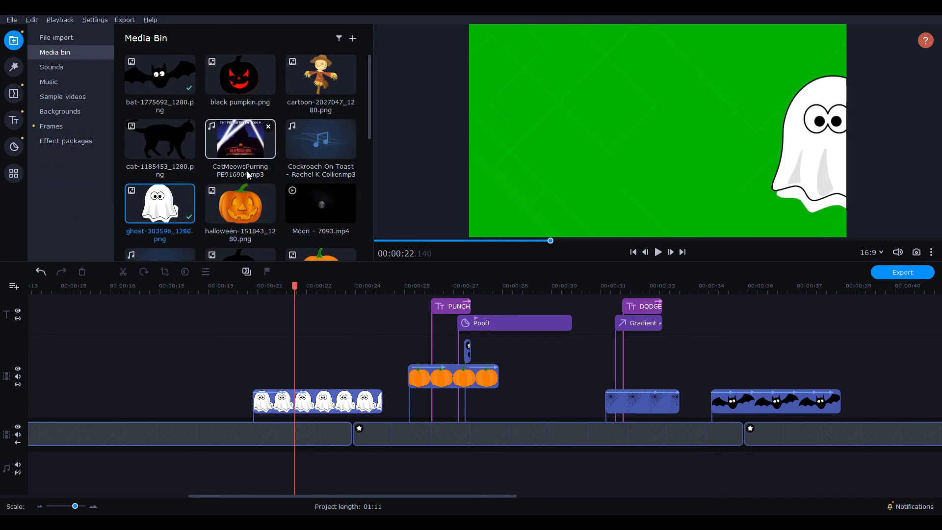
pyautogui.click(66, 36)
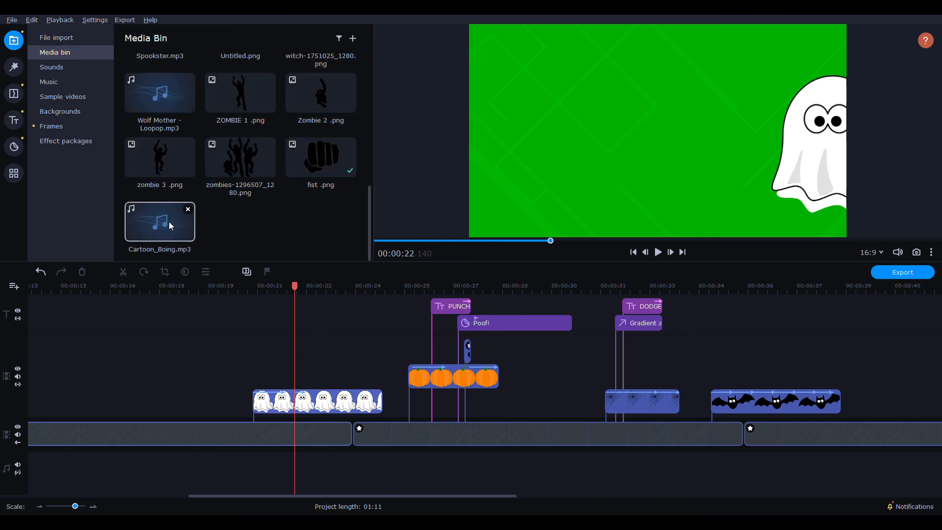
pyautogui.moveTo(155, 223); pyautogui.dragTo(475, 467)
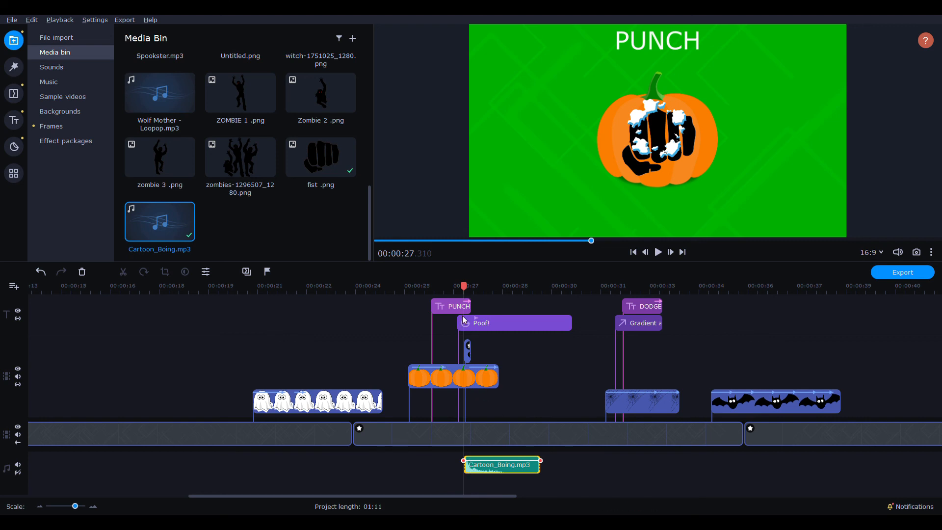
# Step: Play back the pumpkin punch section to check the timing of the boing sound
pyautogui.click(410, 295)
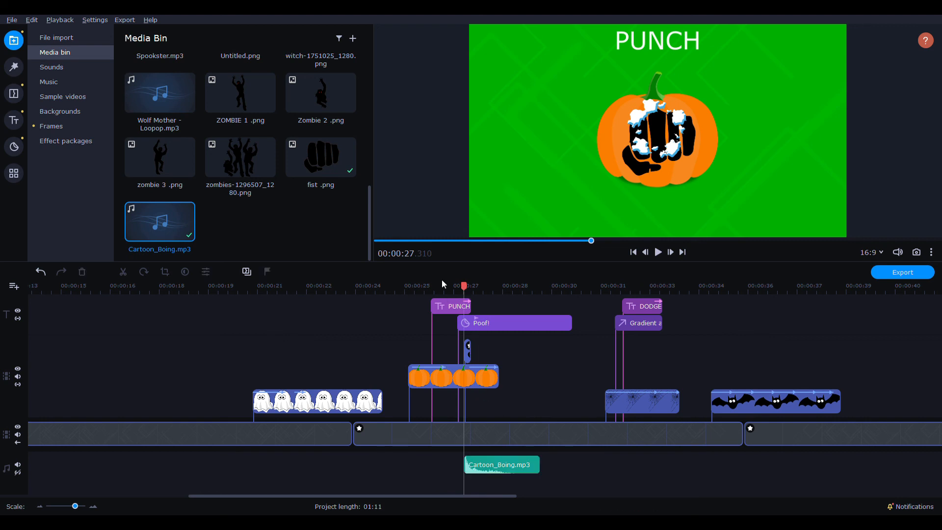
pyautogui.click(390, 286)
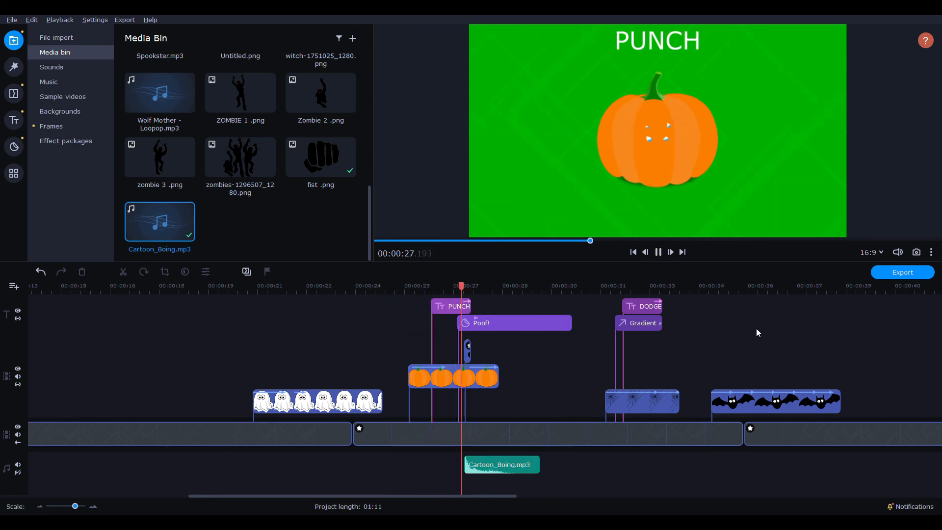
pyautogui.click(659, 252)
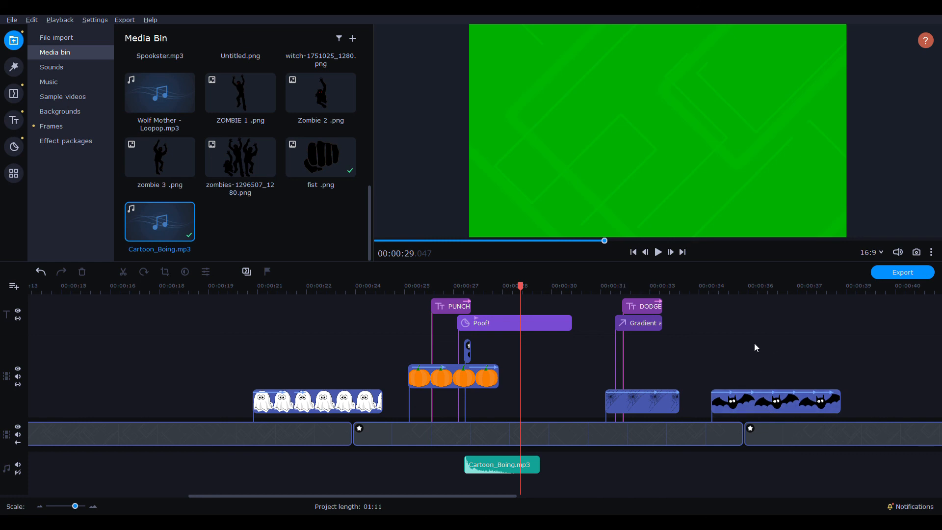
# Step: Look over the bat and ghost sections along the timeline and select the bat clip
pyautogui.click(726, 315)
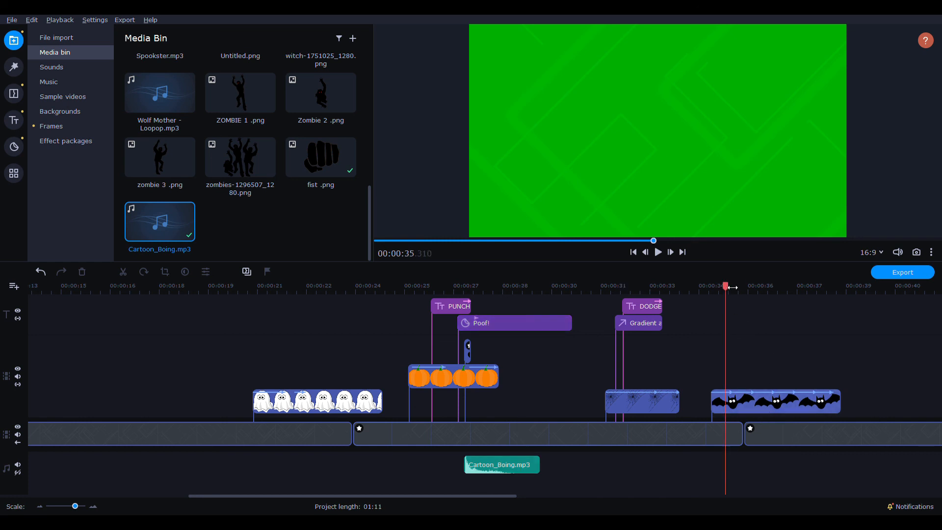
pyautogui.moveTo(778, 293); pyautogui.dragTo(838, 292)
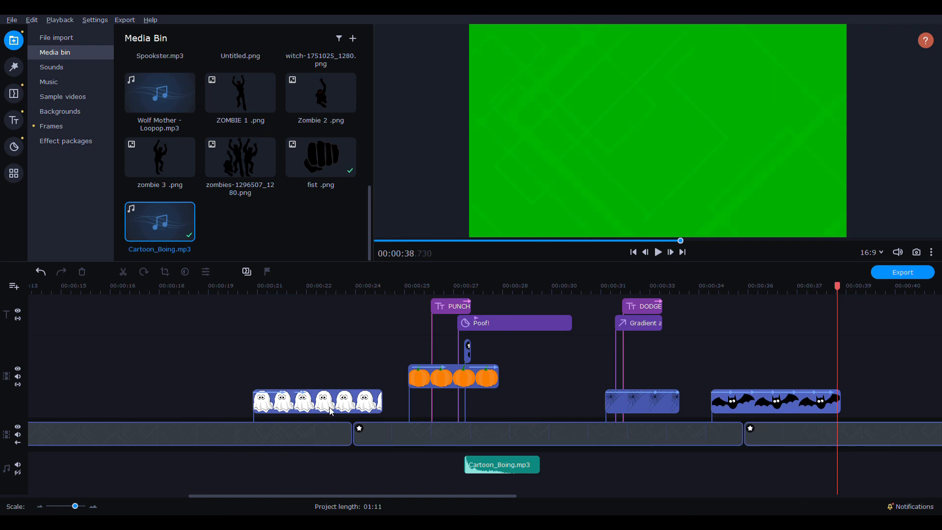
pyautogui.click(278, 295)
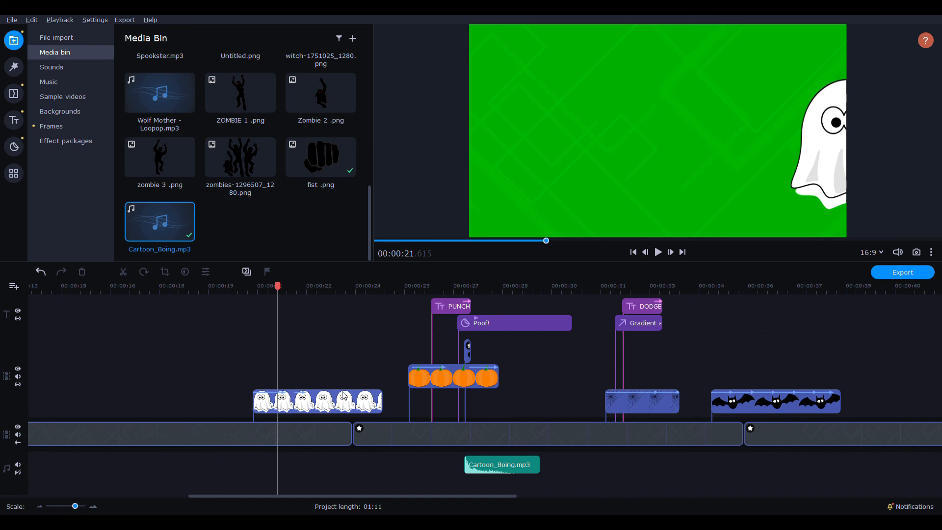
pyautogui.click(208, 294)
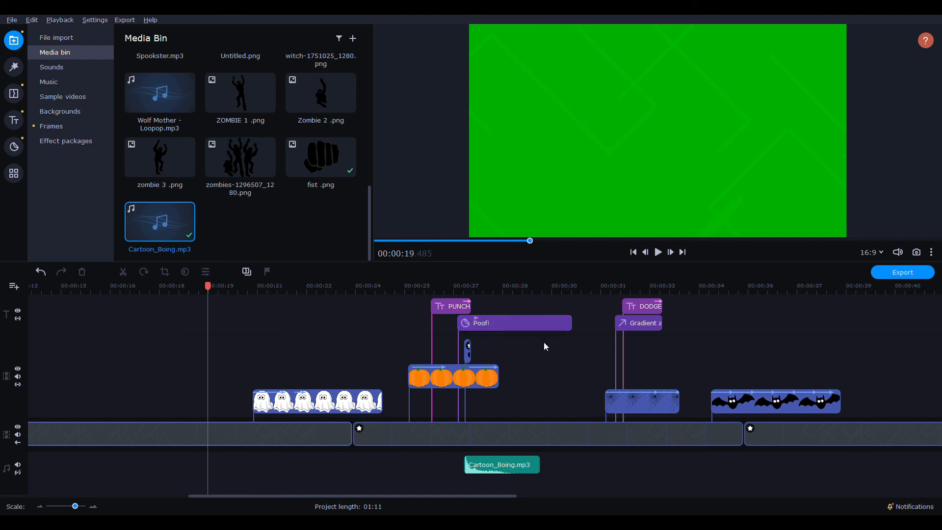
pyautogui.click(744, 402)
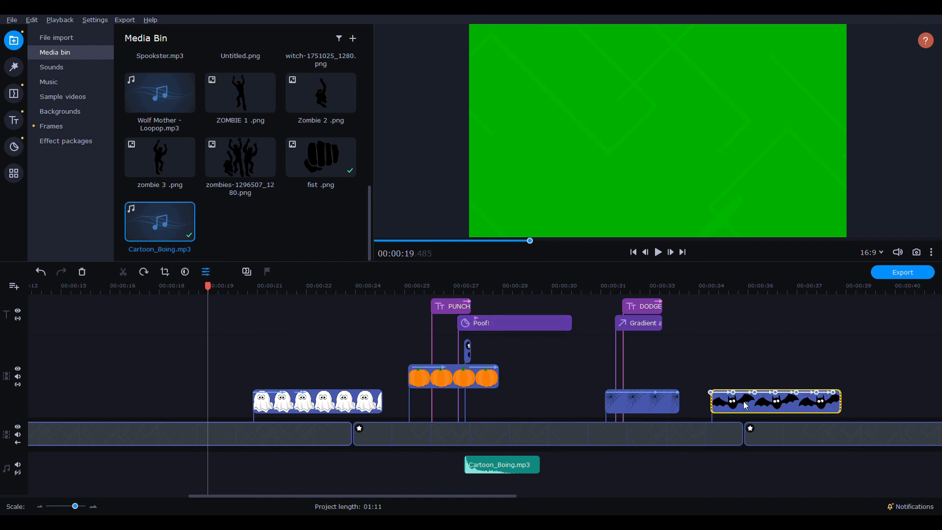